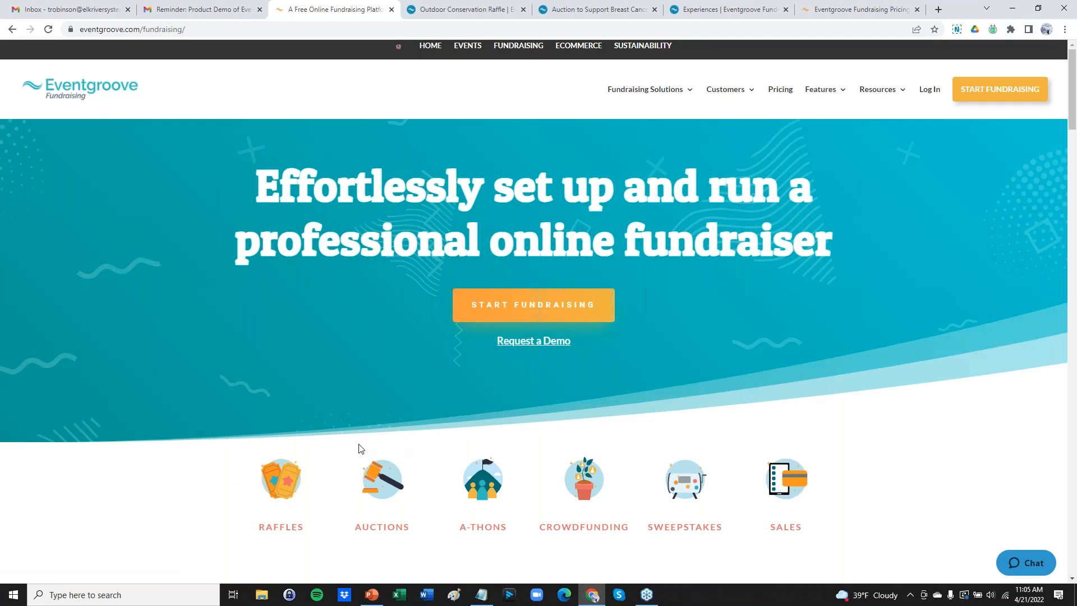
# Step: Switch to the Outdoor Conservation Raffle page and look over its banner and overall page layout
pyautogui.scroll(-1, 359, 448)
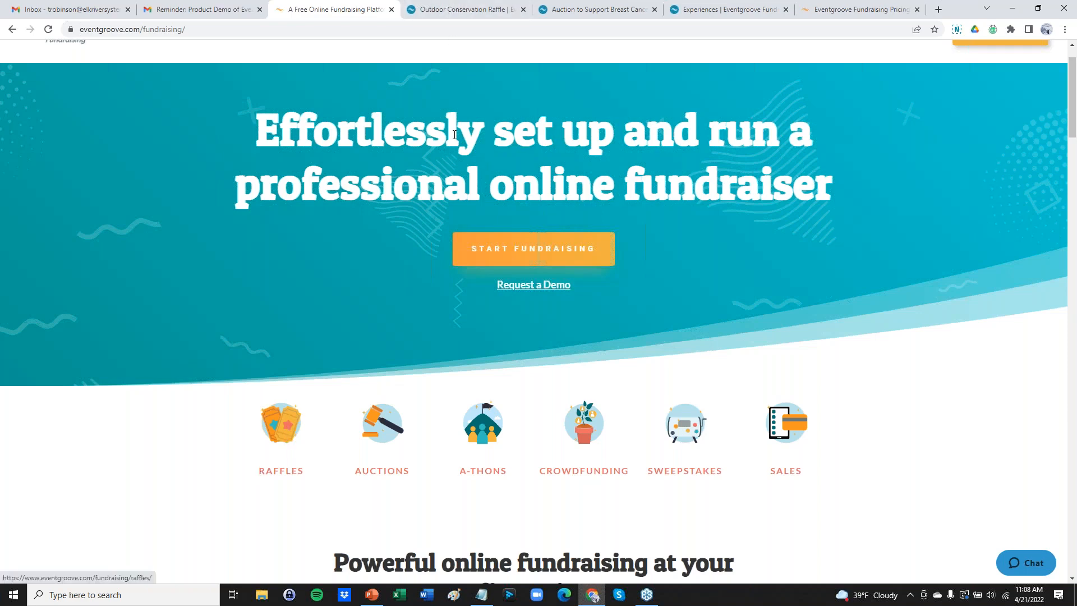
pyautogui.click(465, 10)
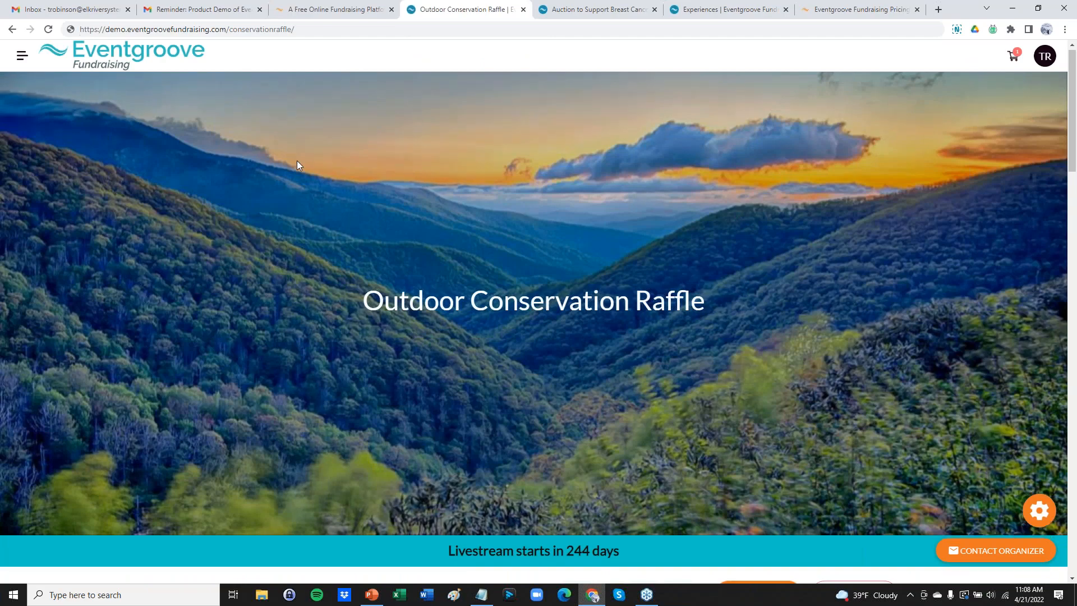
pyautogui.scroll(-4, 297, 165)
pyautogui.scroll(4, 297, 171)
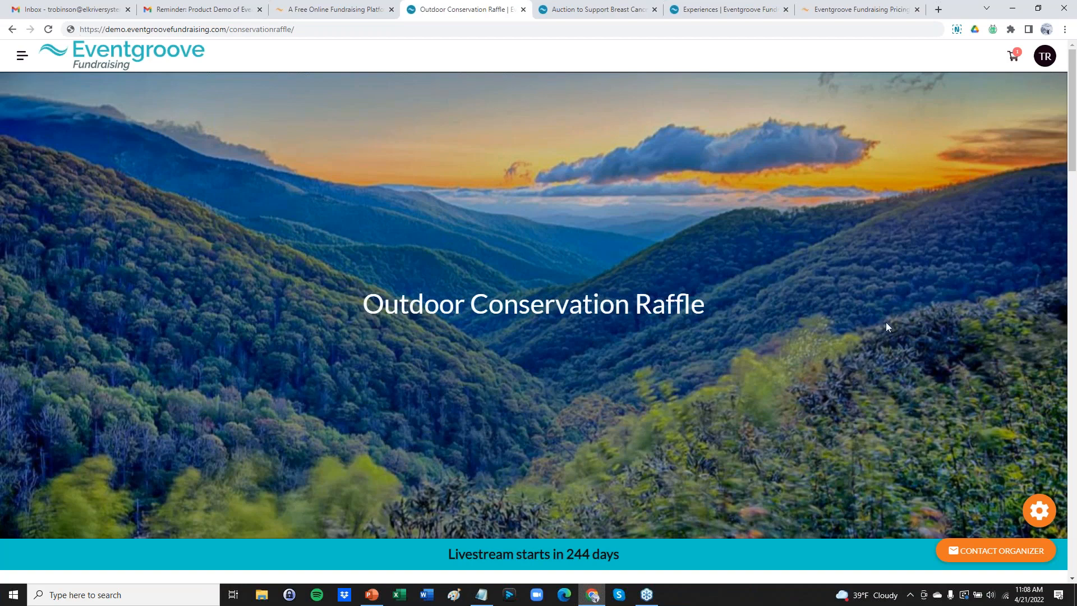
pyautogui.scroll(-10, 329, 191)
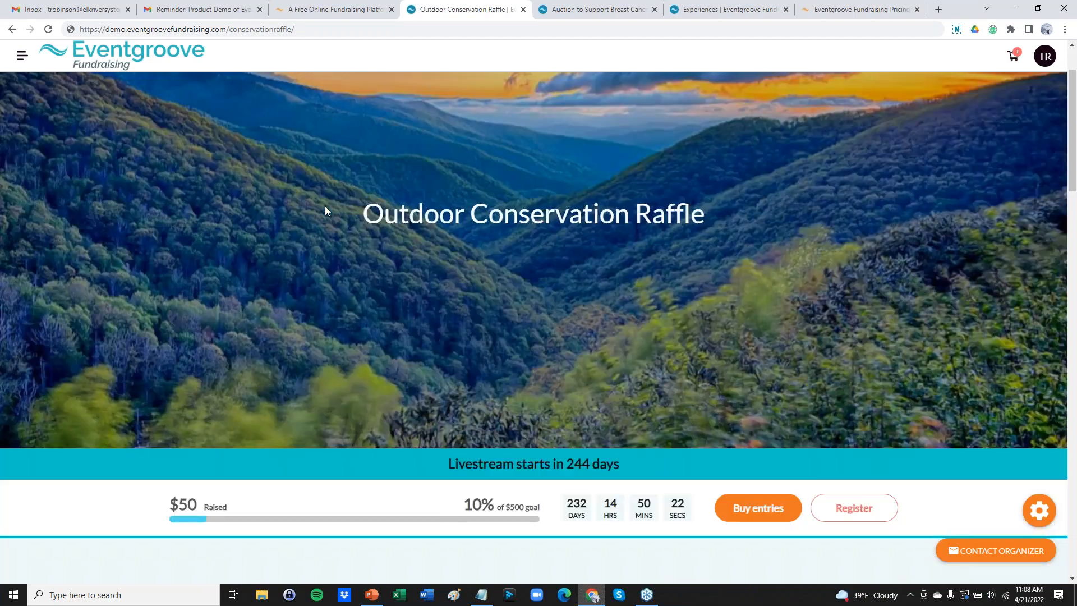
pyautogui.scroll(-4, 327, 227)
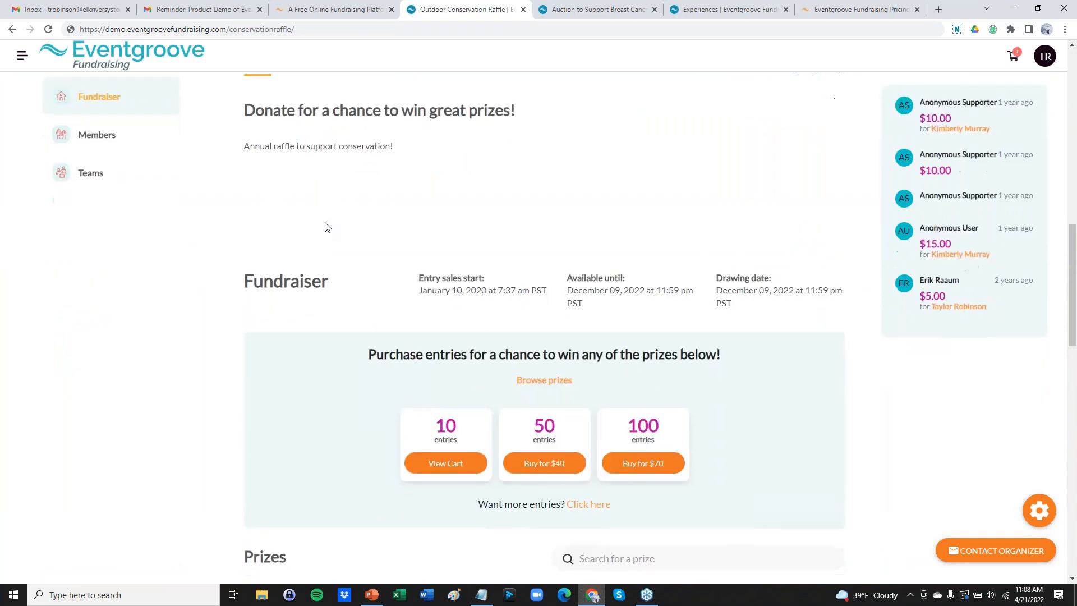
pyautogui.scroll(8, 327, 233)
pyautogui.scroll(7, 328, 235)
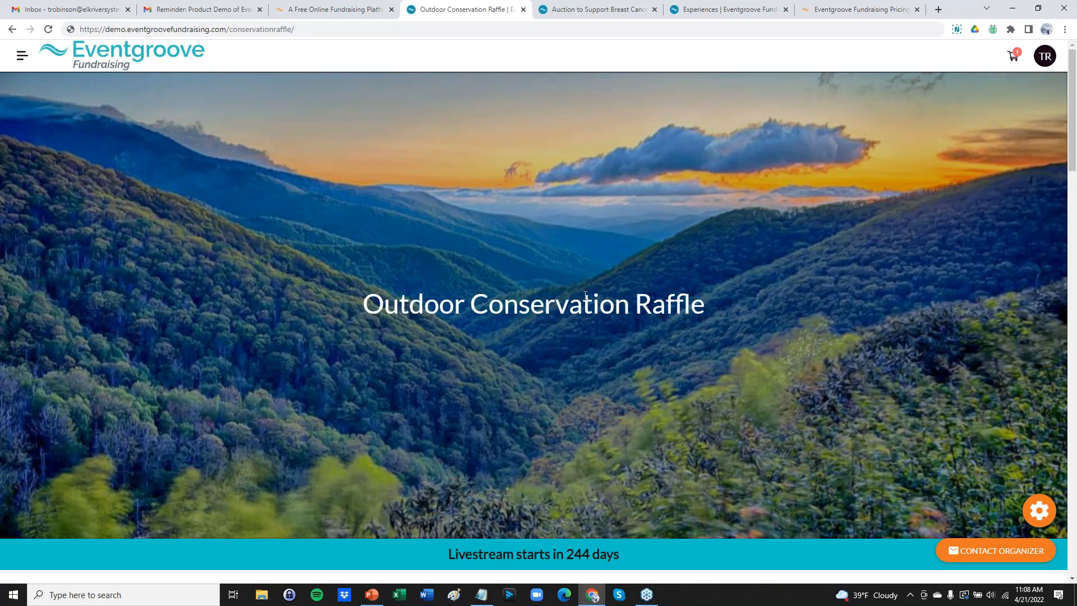
# Step: Highlight the demo subdomain and the /conservationraffle/ ending in the raffle page's web address
pyautogui.scroll(-3, 585, 295)
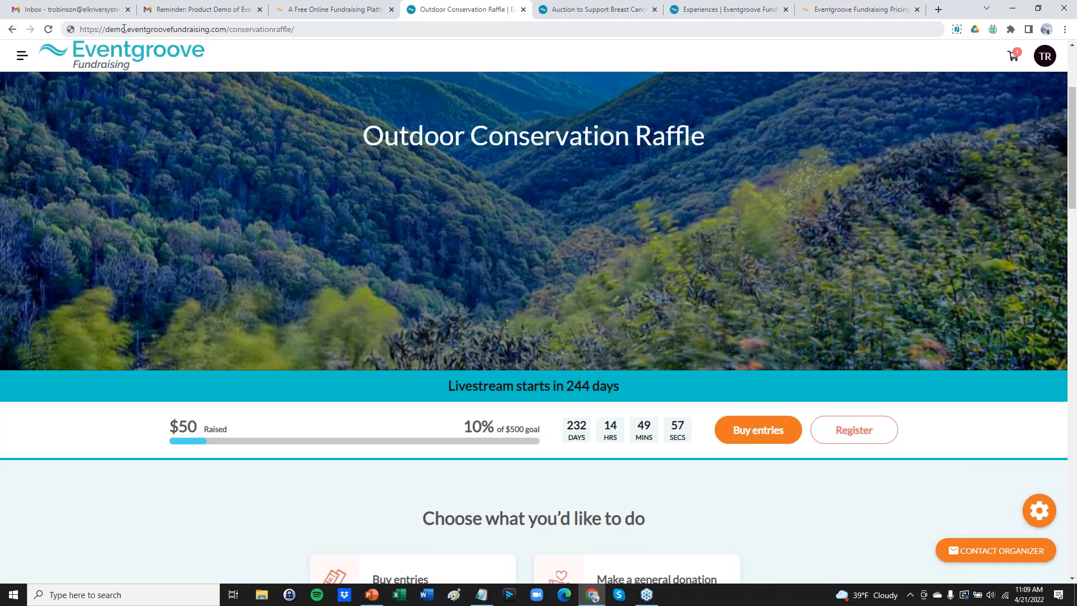
pyautogui.moveTo(106, 29); pyautogui.dragTo(128, 28)
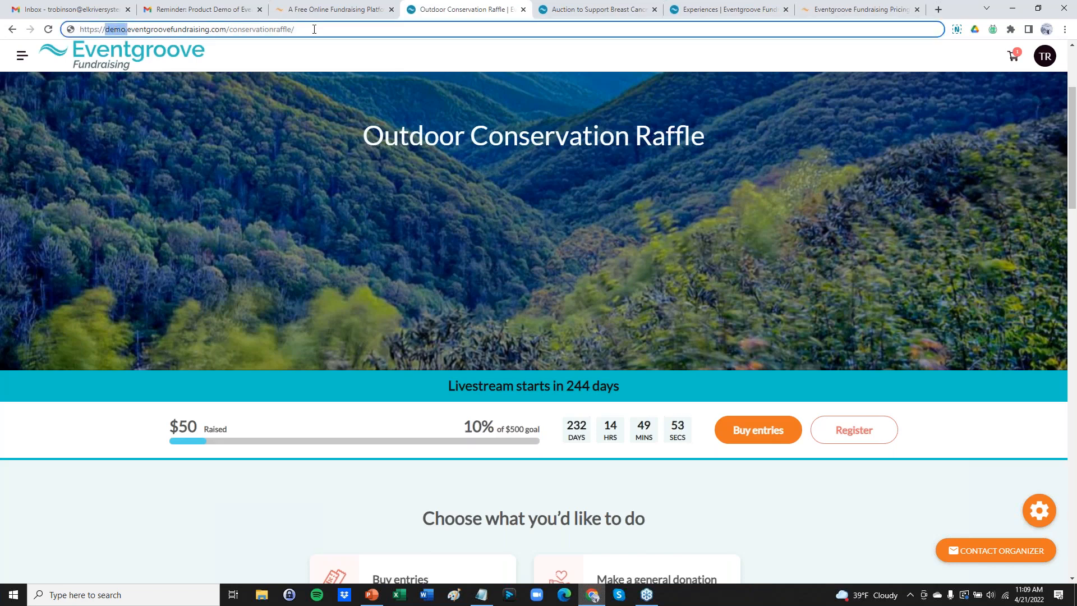
pyautogui.moveTo(294, 29); pyautogui.dragTo(226, 29)
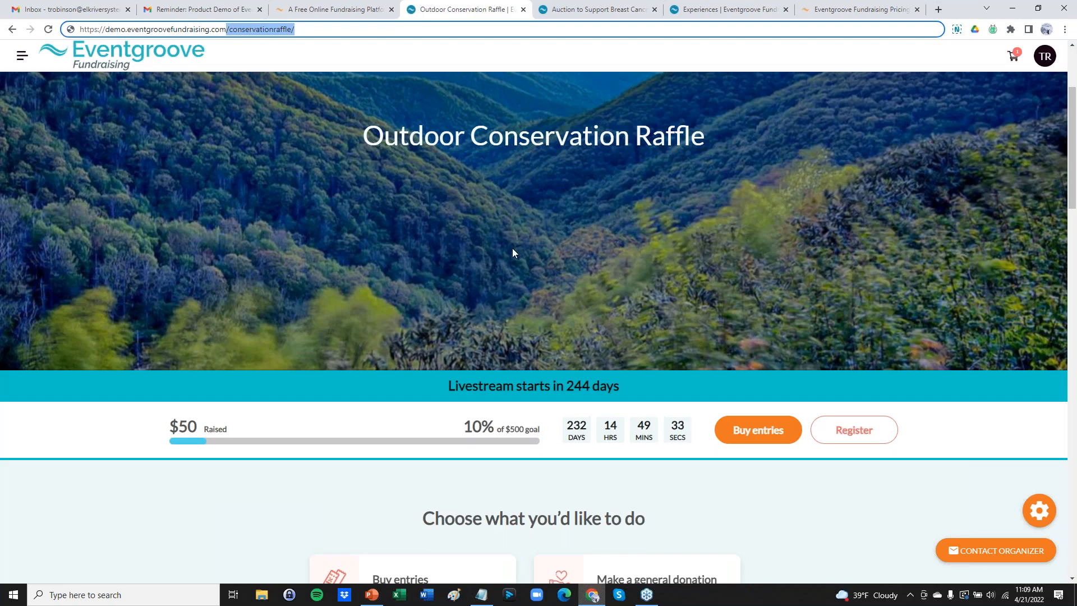
# Step: Review the entry purchase and general donation options, and highlight the raffle's description text in the About section
pyautogui.scroll(-4, 513, 248)
pyautogui.scroll(-2, 560, 252)
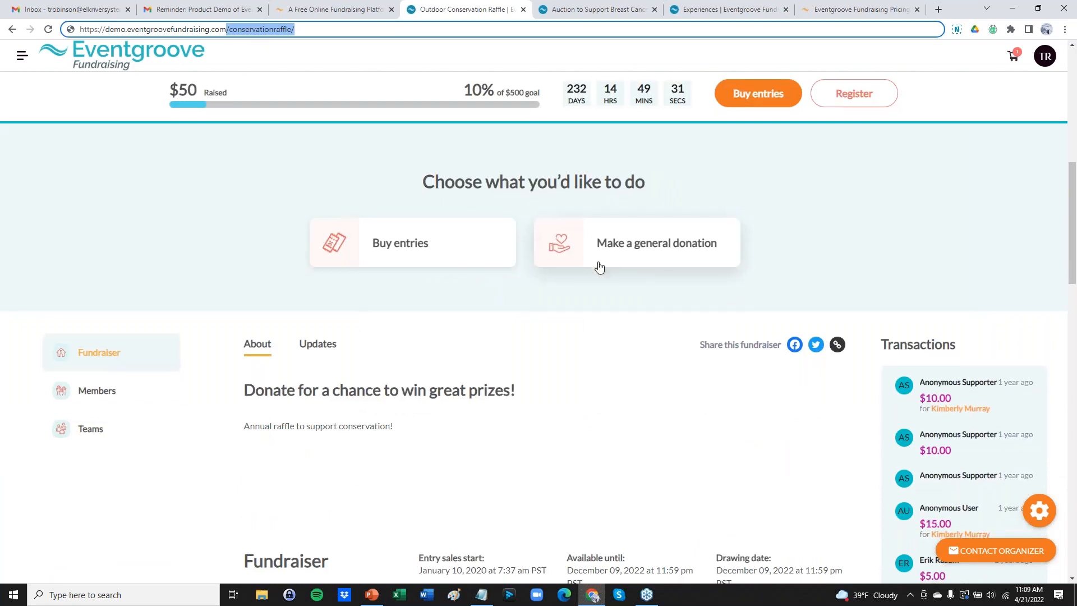
pyautogui.scroll(-1, 604, 307)
pyautogui.scroll(-1, 487, 268)
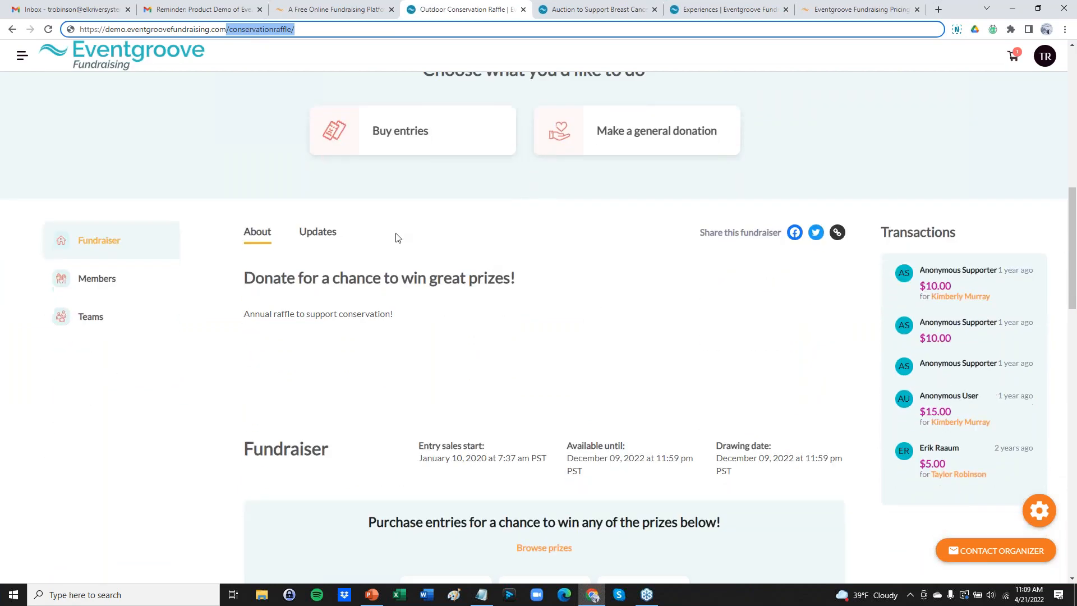
pyautogui.scroll(1, 506, 205)
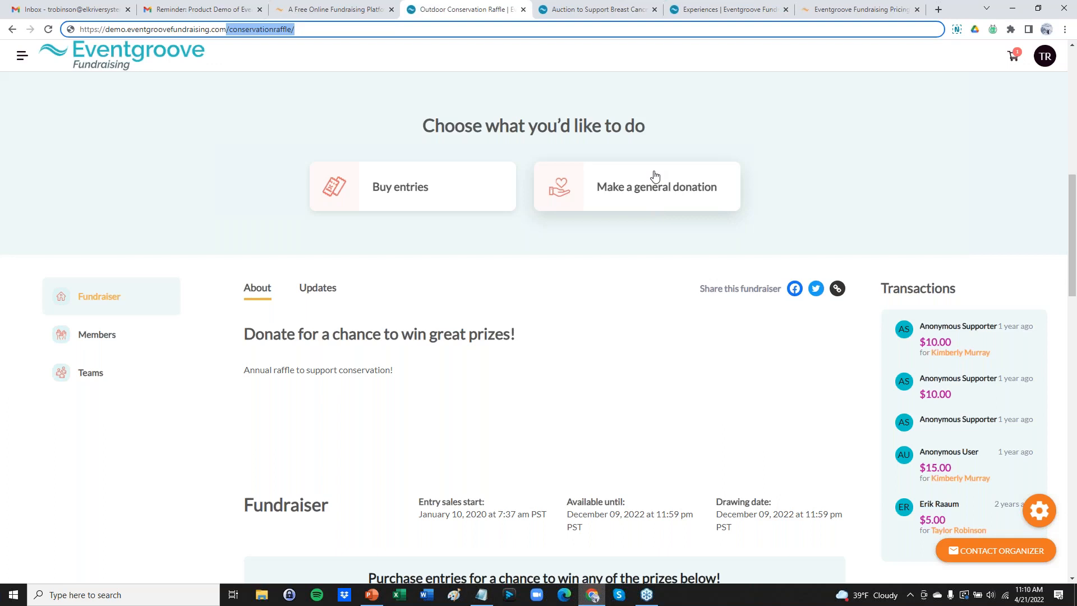
pyautogui.scroll(-1, 539, 320)
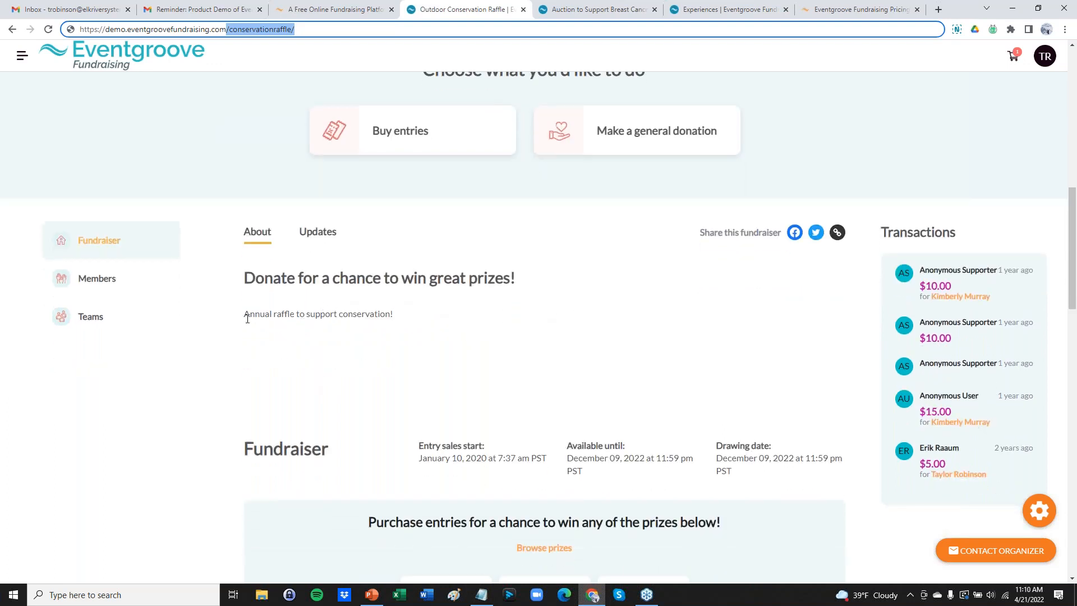
pyautogui.moveTo(243, 317); pyautogui.dragTo(336, 317)
pyautogui.click(430, 316)
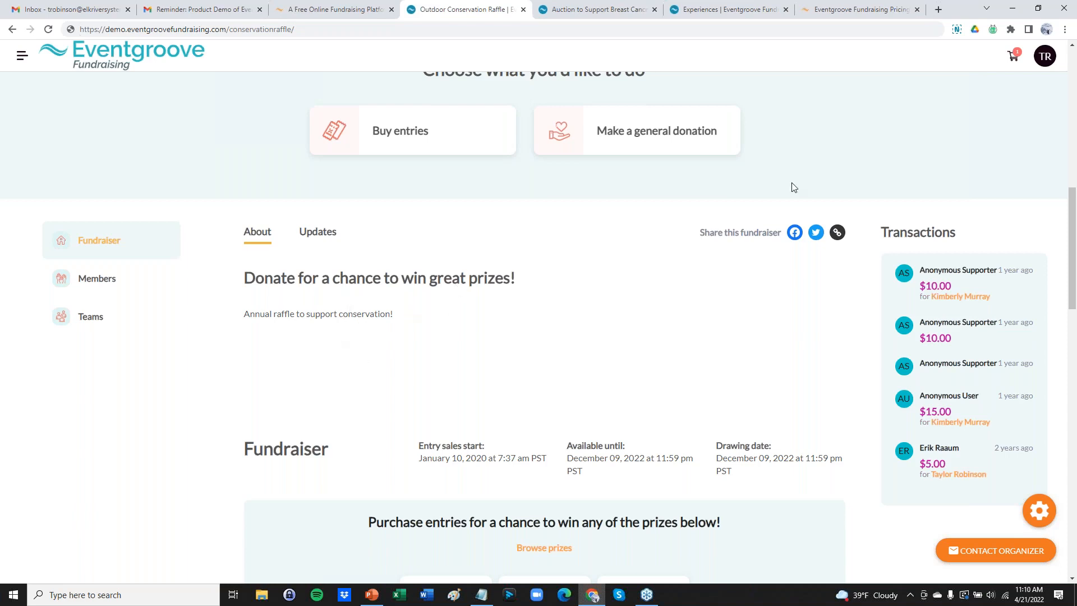
# Step: Examine the raffle's sale and drawing dates and its 10, 50 and 100 entry packages
pyautogui.scroll(-1, 615, 308)
pyautogui.scroll(-2, 615, 307)
pyautogui.scroll(-4, 416, 236)
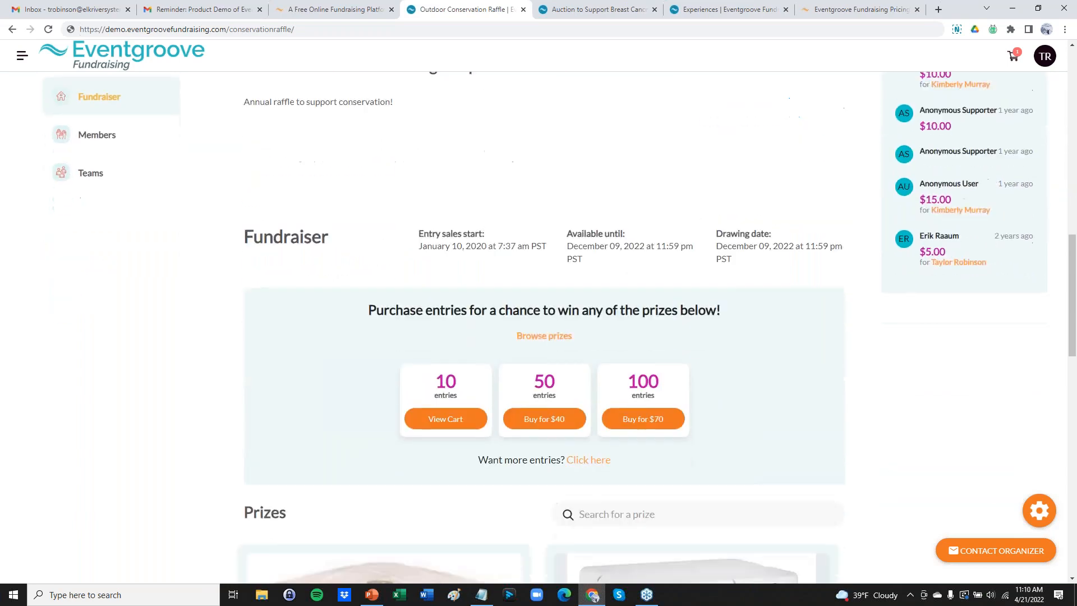
pyautogui.scroll(-1, 378, 197)
pyautogui.scroll(2, 476, 204)
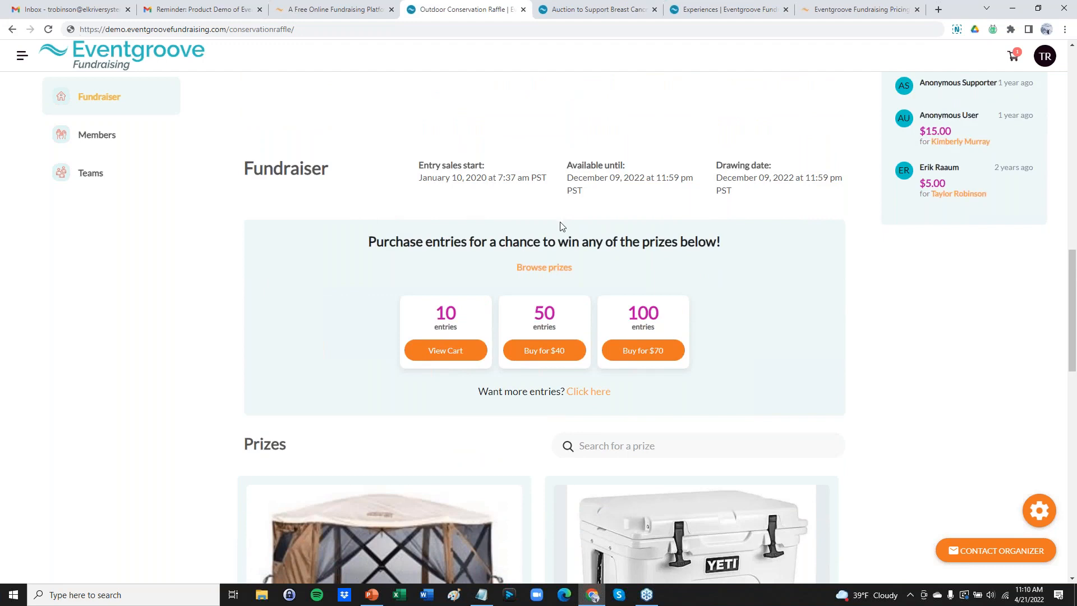
pyautogui.scroll(-1, 578, 218)
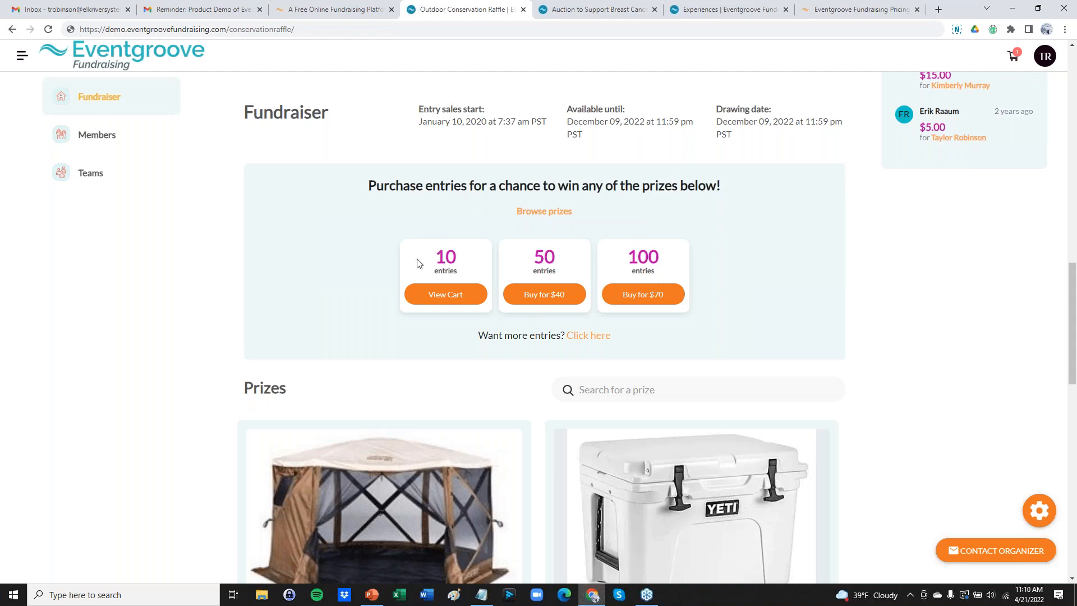
pyautogui.scroll(-1, 393, 230)
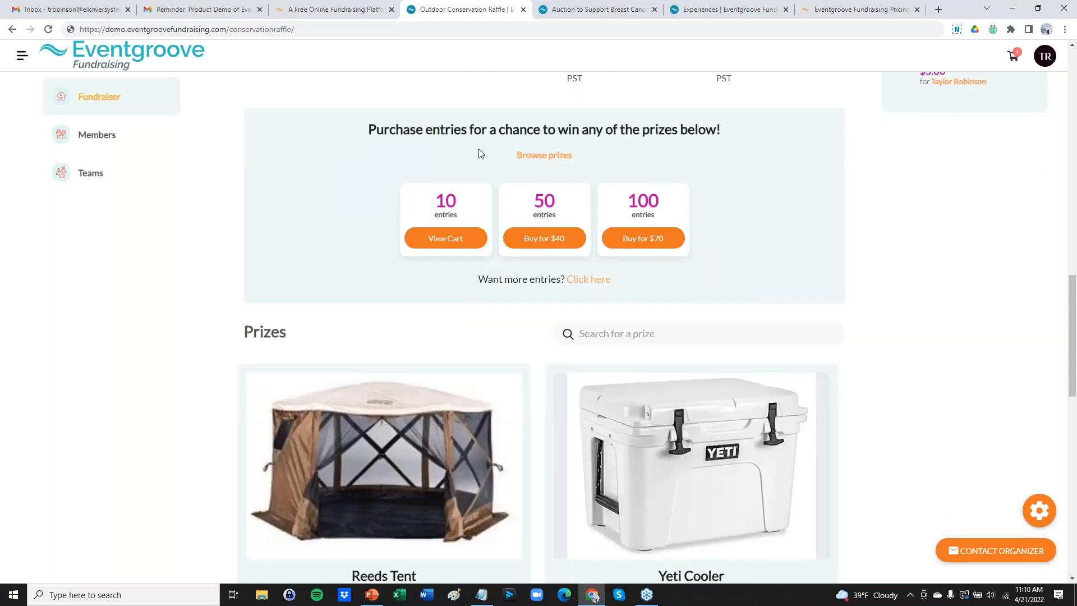
pyautogui.scroll(-1, 650, 253)
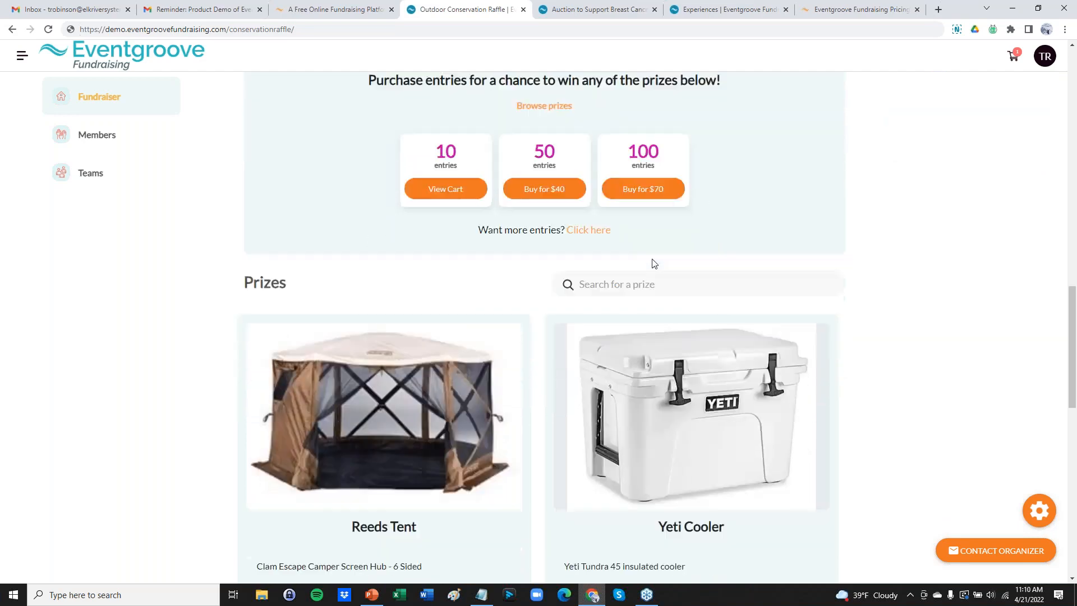
# Step: Look through the raffle prizes with their entry options and compare them with the entry packages above
pyautogui.scroll(-6, 653, 264)
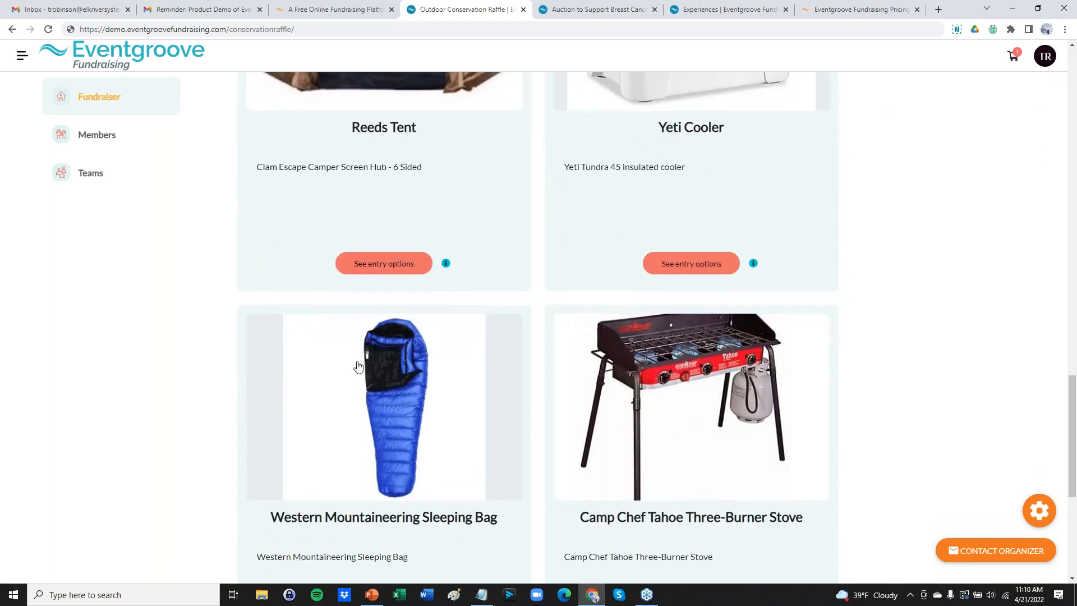
pyautogui.scroll(1, 546, 174)
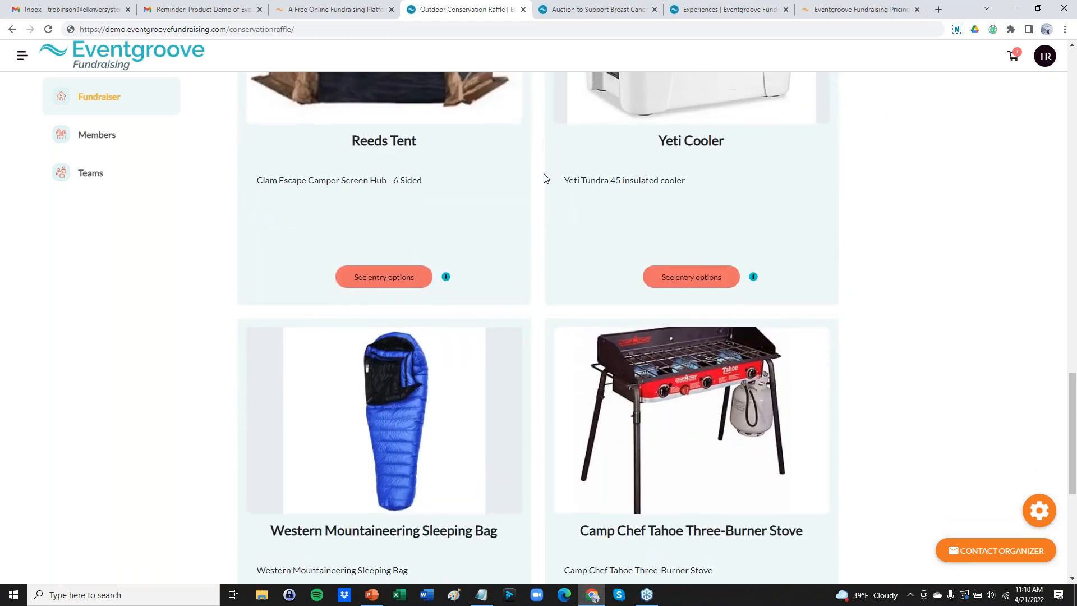
pyautogui.scroll(6, 543, 179)
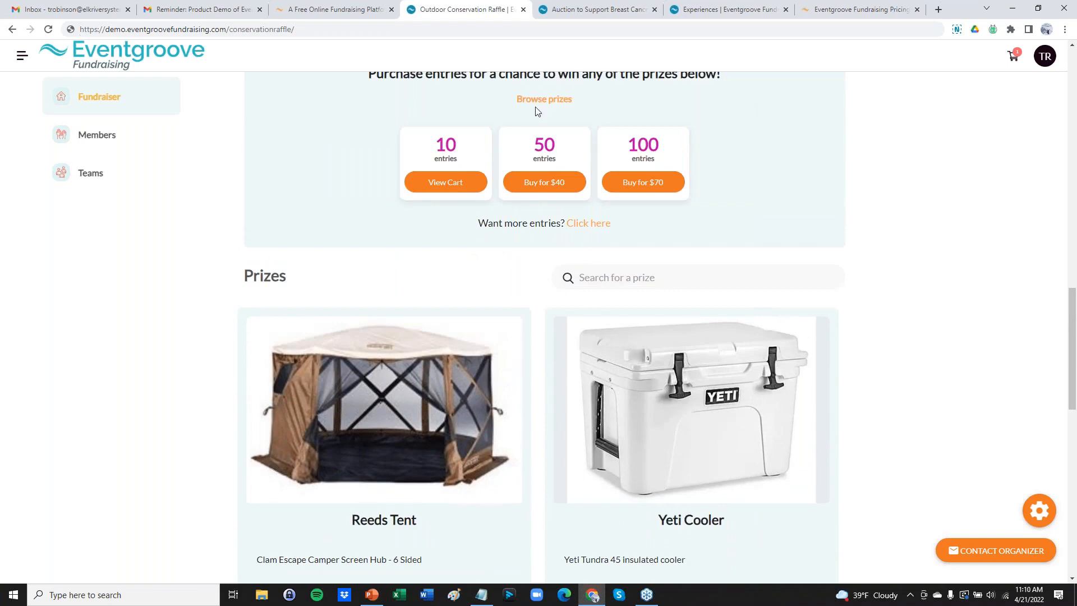
pyautogui.scroll(1, 537, 111)
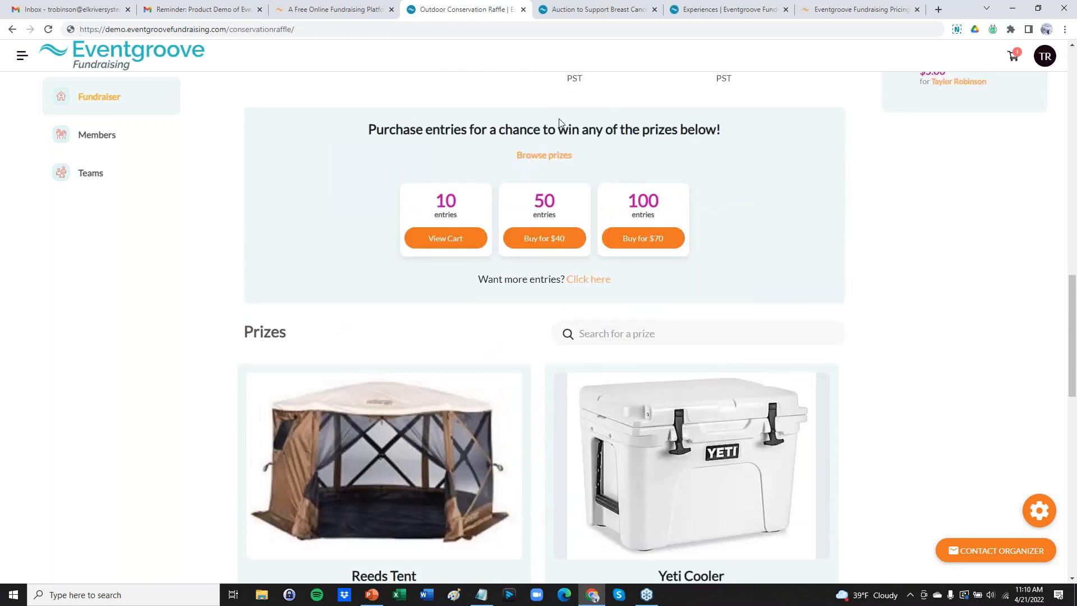
pyautogui.scroll(-1, 345, 168)
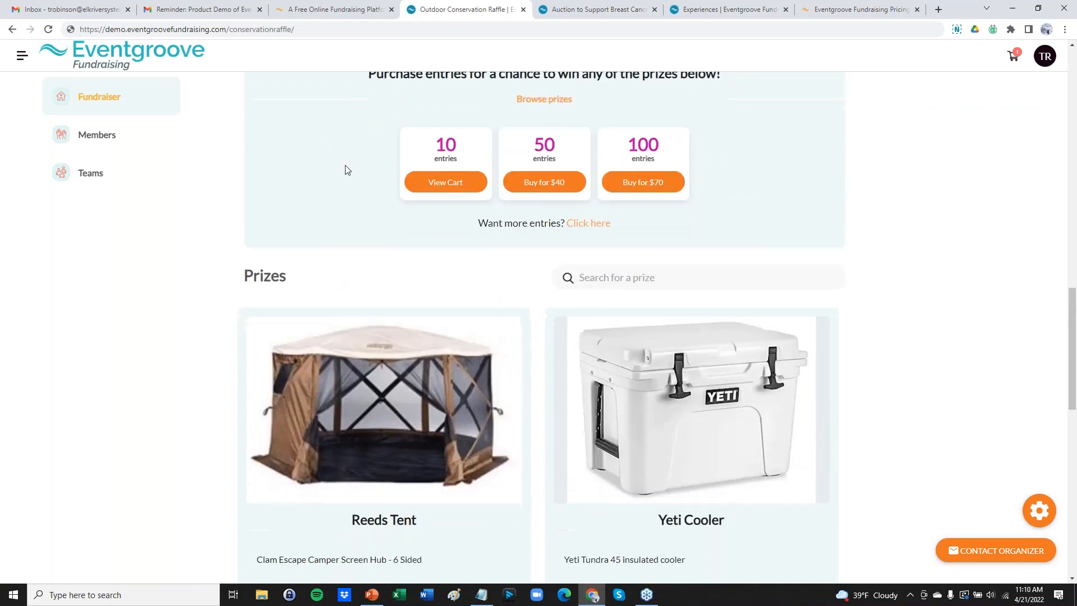
pyautogui.scroll(-3, 347, 168)
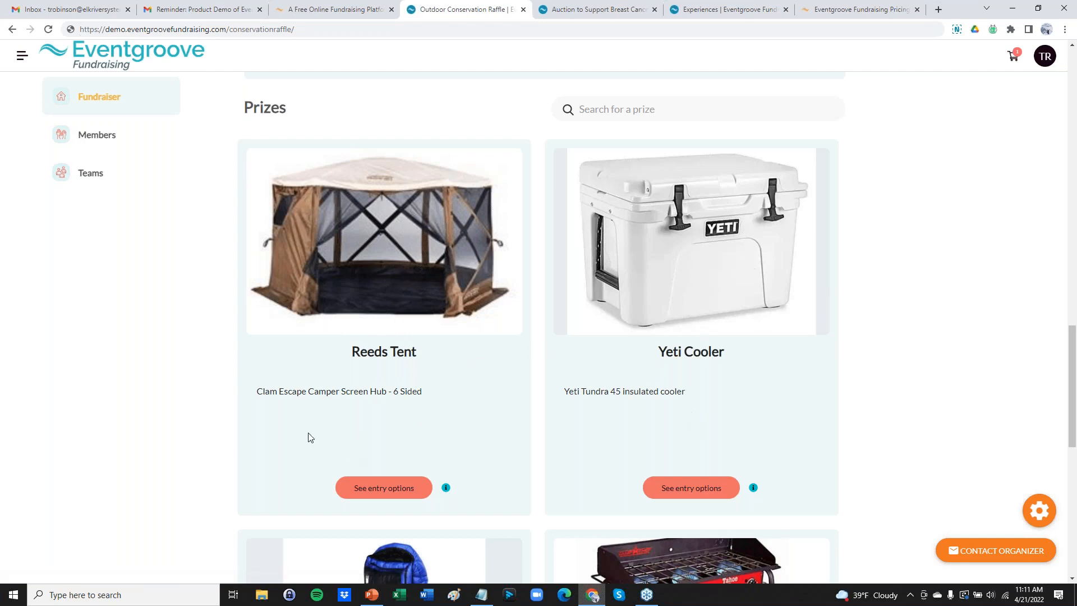
pyautogui.scroll(3, 497, 158)
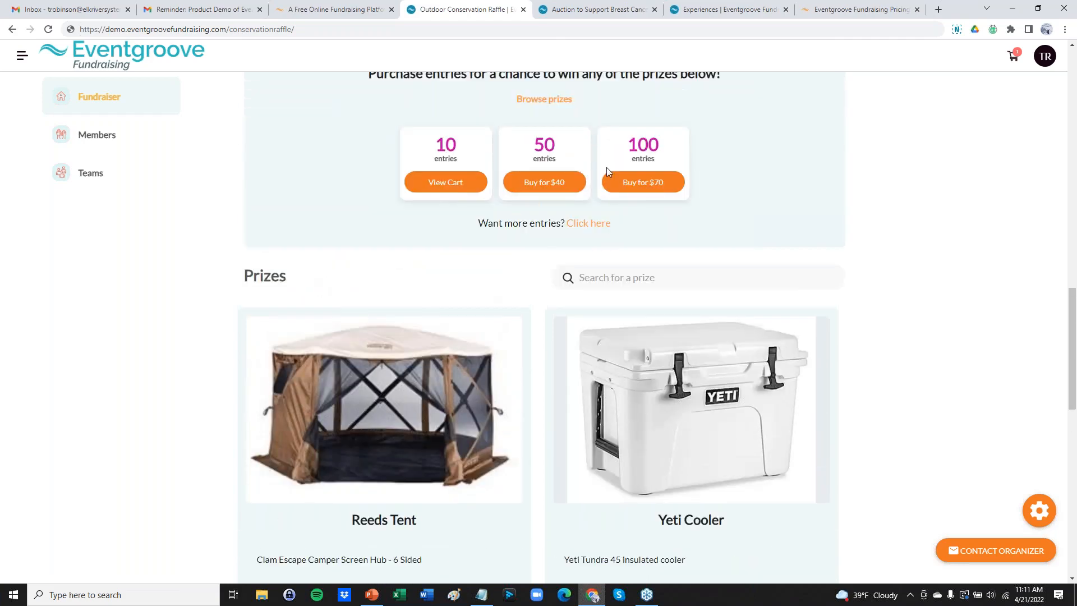
pyautogui.scroll(-3, 539, 288)
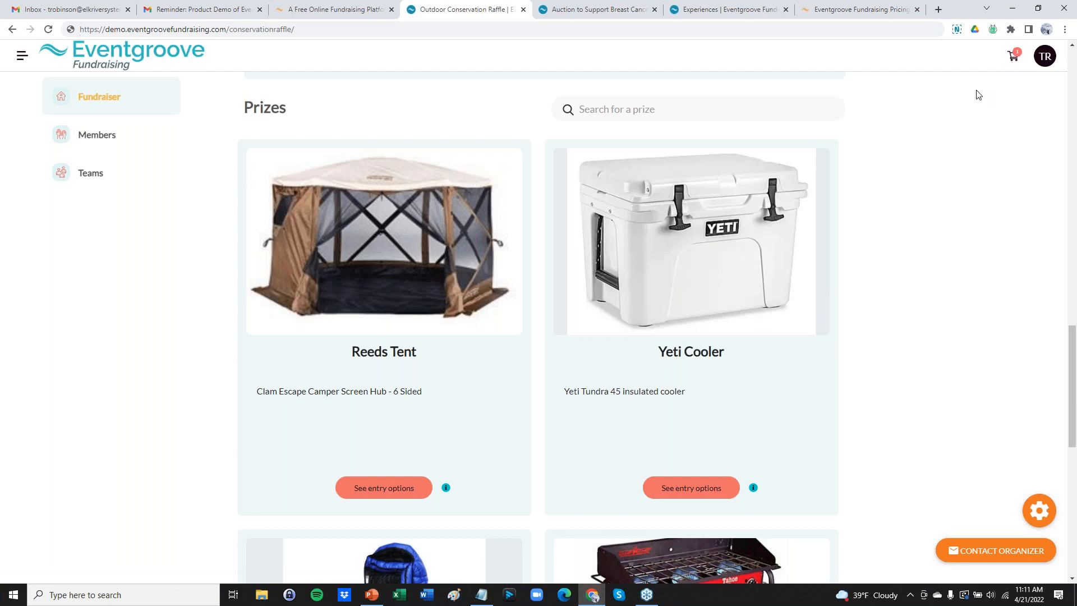
pyautogui.scroll(4, 928, 253)
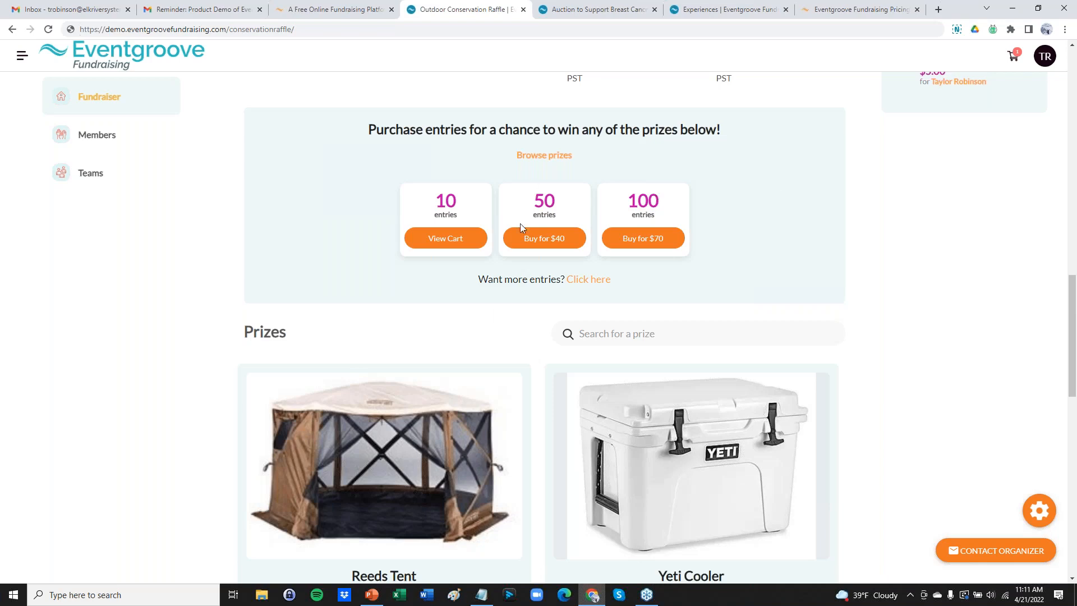
# Step: Review the remaining raffle prizes and the ARBO entry in the Sponsors section
pyautogui.scroll(-8, 514, 292)
pyautogui.scroll(-6, 511, 294)
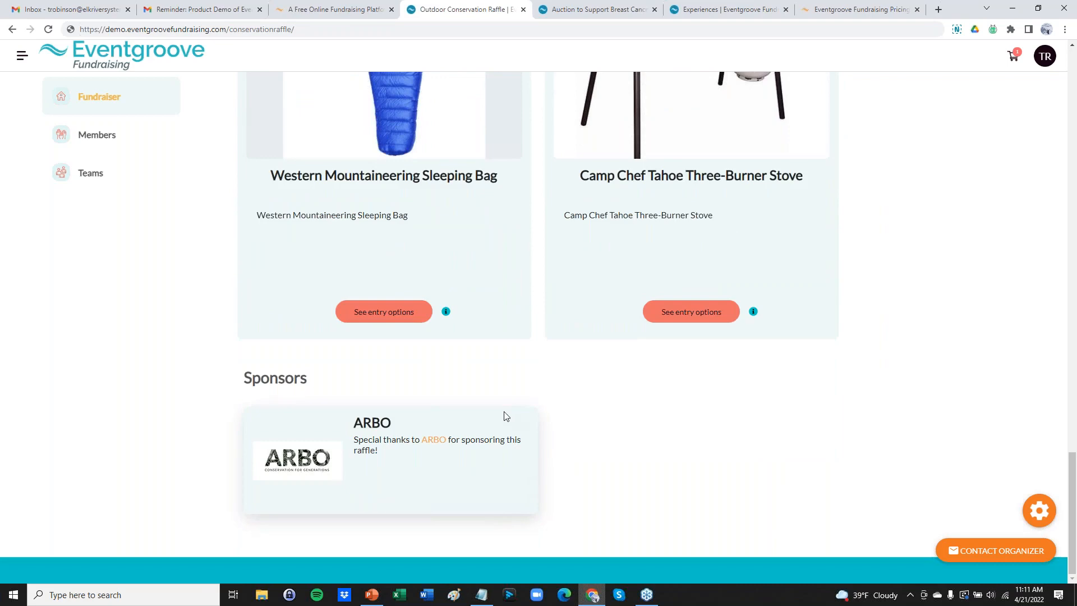
pyautogui.scroll(3, 503, 416)
pyautogui.scroll(-3, 331, 370)
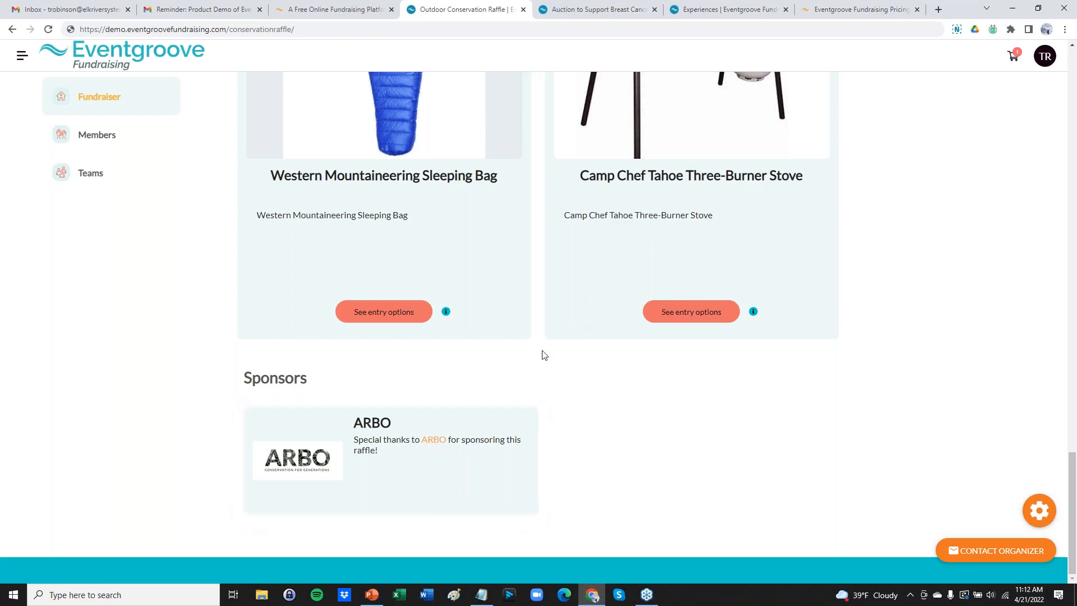
# Step: Open the raffle's member list and examine the members' ranks, amounts raised and fundraising page links
pyautogui.scroll(8, 541, 354)
pyautogui.scroll(8, 546, 352)
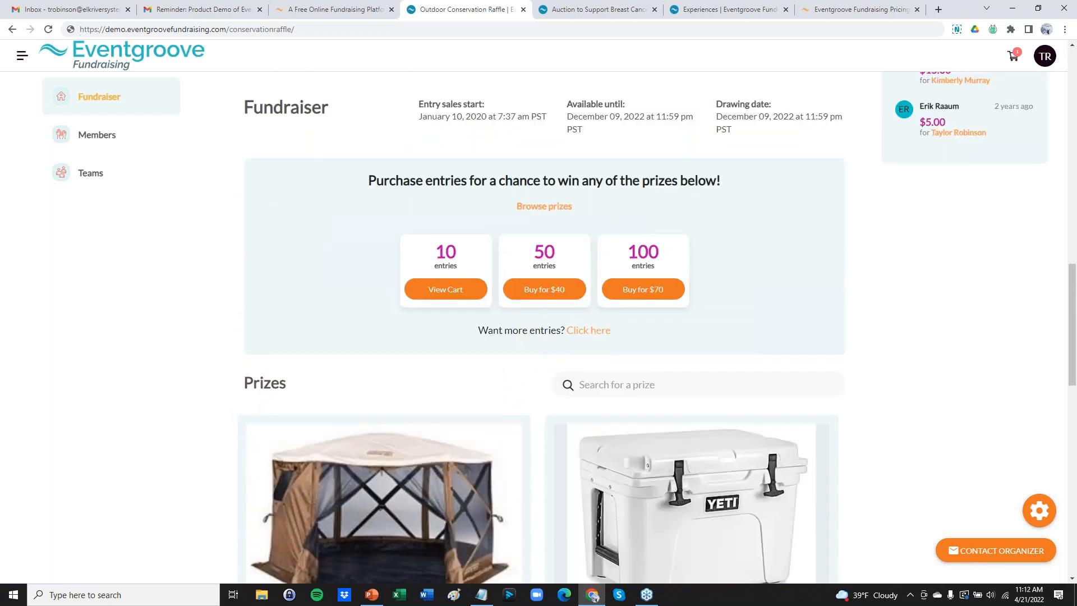
pyautogui.scroll(3, 430, 250)
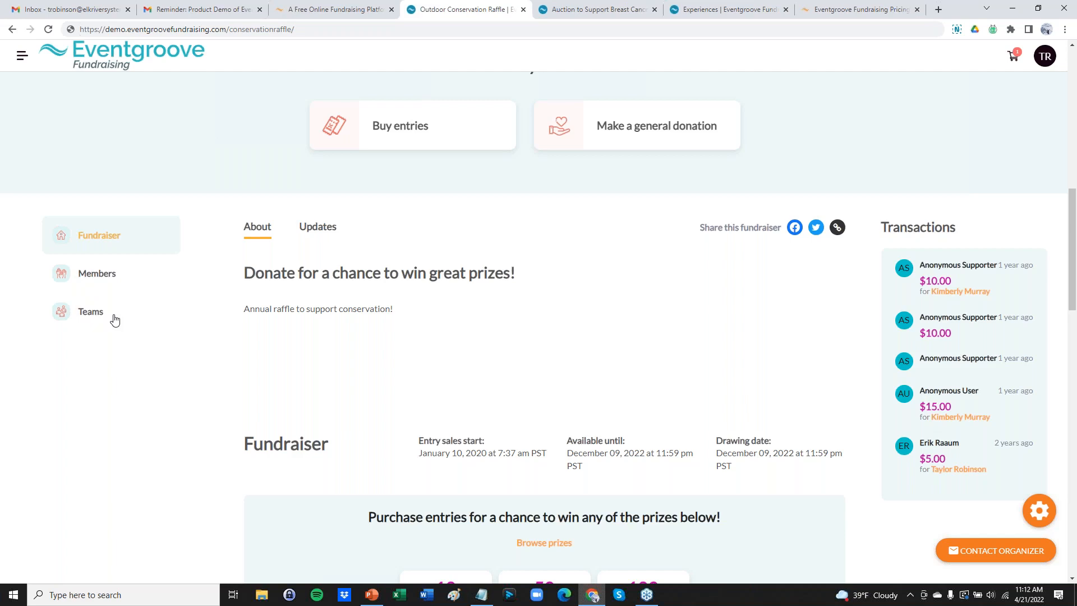
pyautogui.click(90, 275)
pyautogui.scroll(-2, 662, 421)
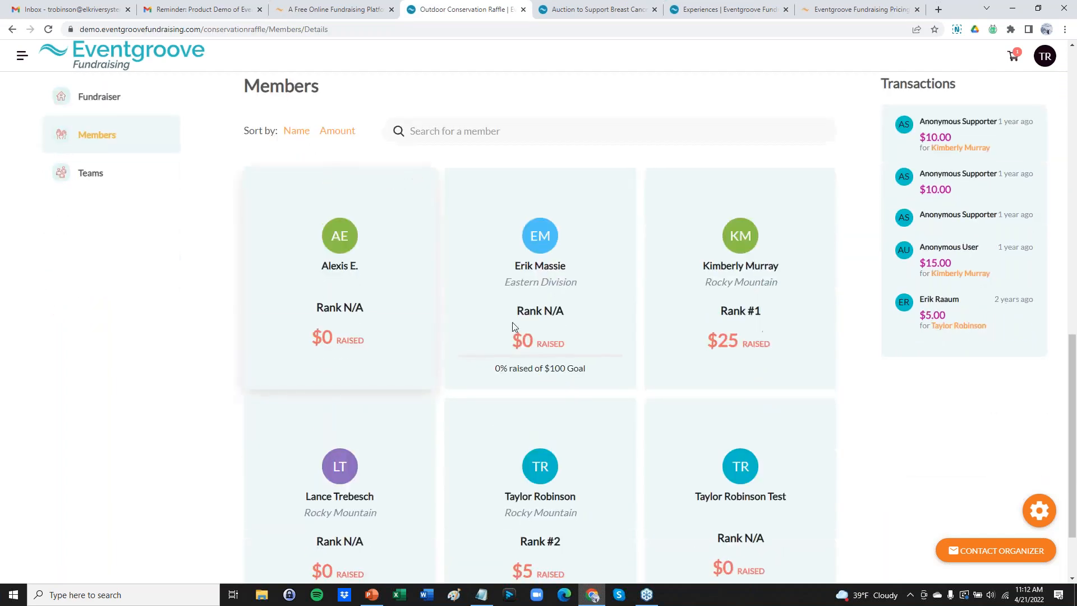
pyautogui.scroll(-1, 662, 421)
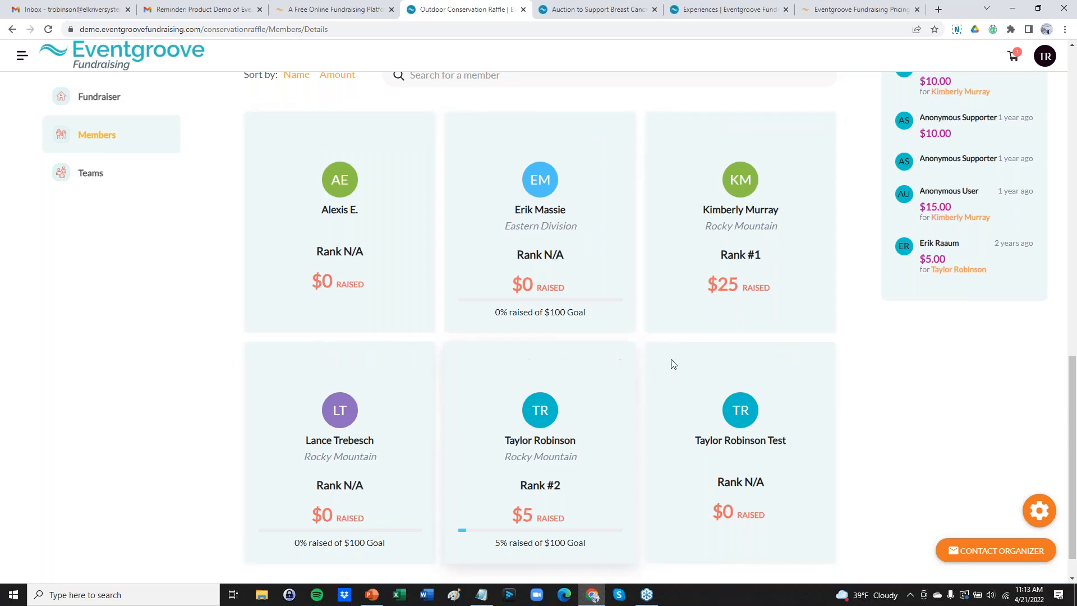
pyautogui.scroll(2, 667, 353)
pyautogui.moveTo(559, 260)
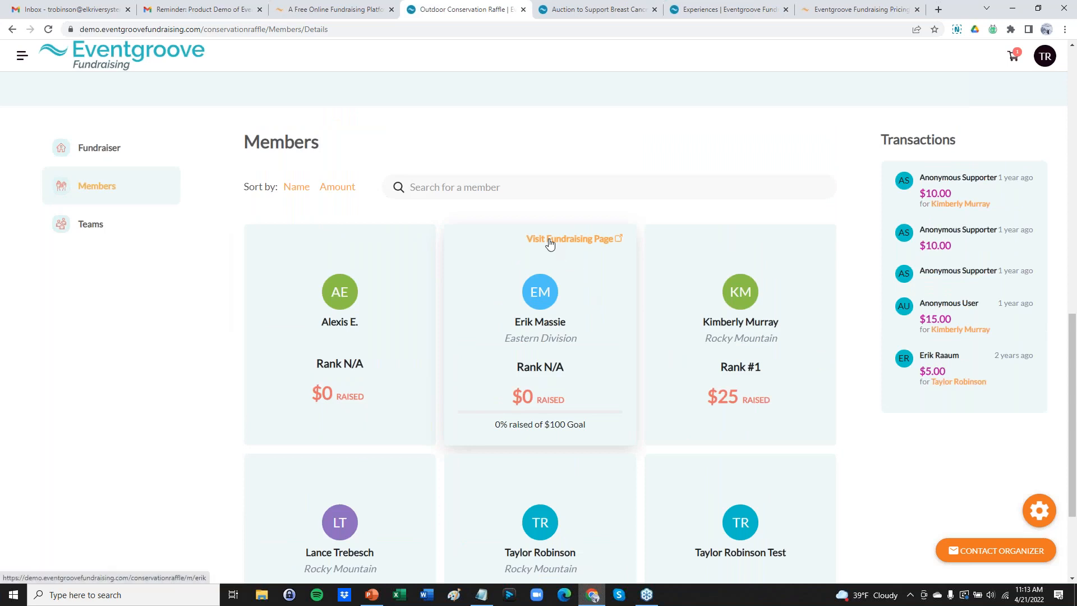
# Step: Open the Eastern Division member's fundraising page in a new tab and examine its entry packages, prizes and web address
pyautogui.rightClick(550, 243)
pyautogui.click(581, 253)
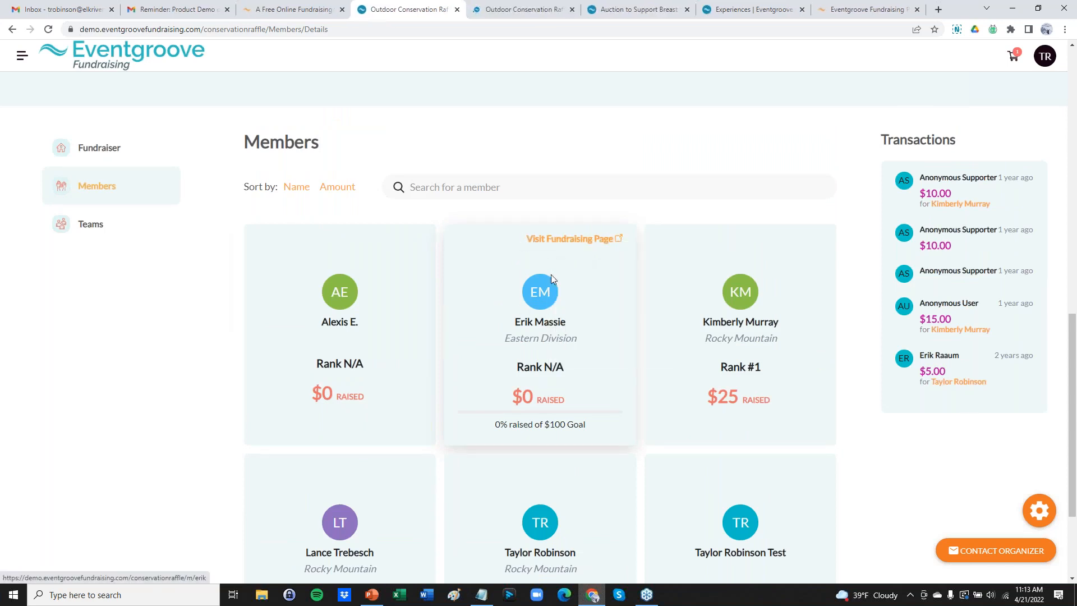
pyautogui.click(484, 9)
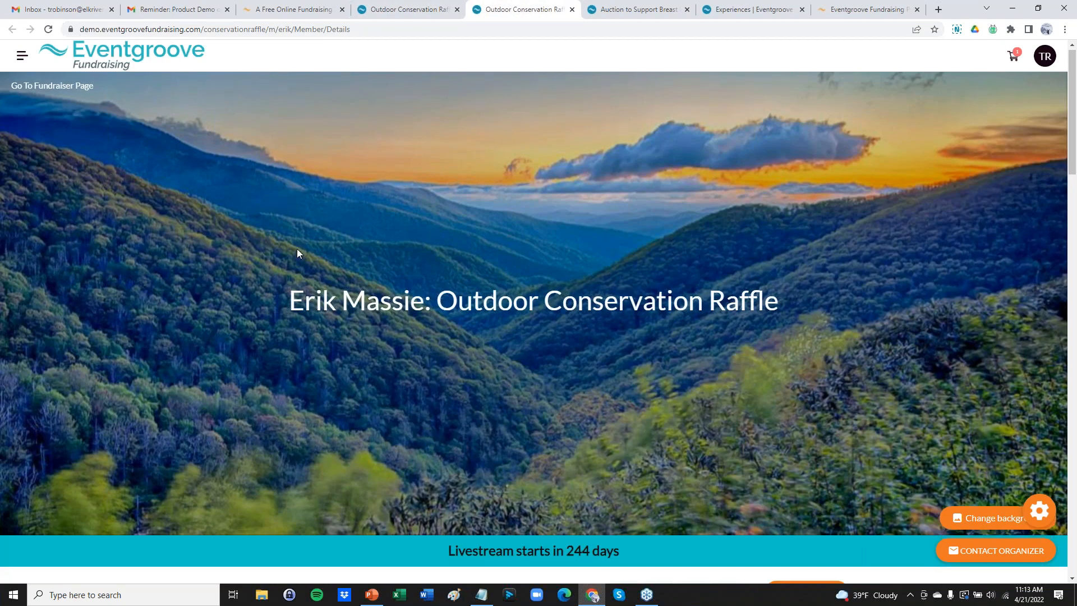
pyautogui.scroll(-10, 298, 247)
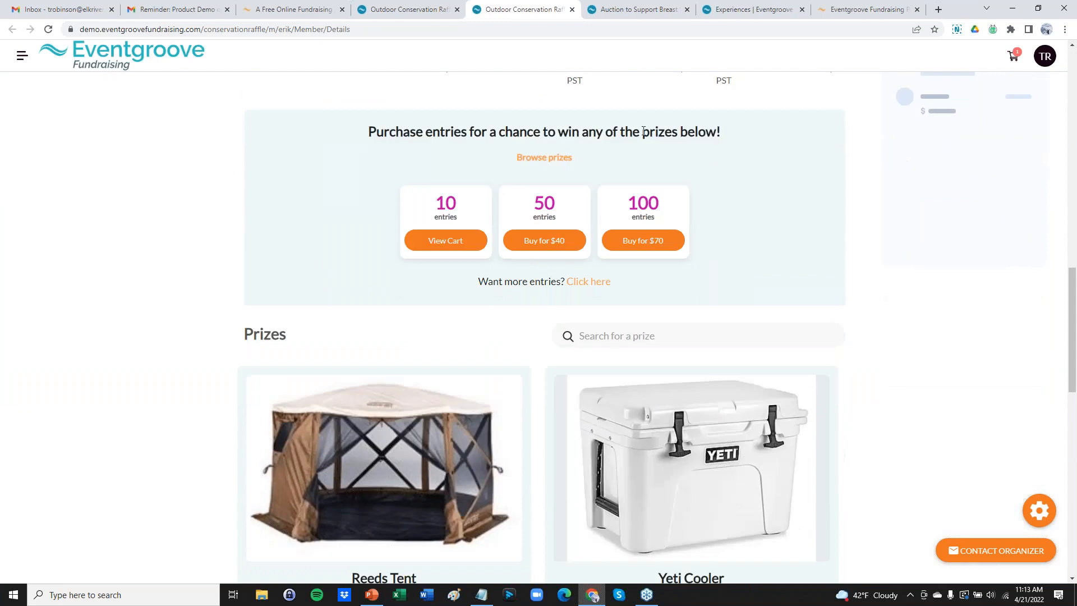
pyautogui.scroll(3, 363, 146)
pyautogui.click(285, 30)
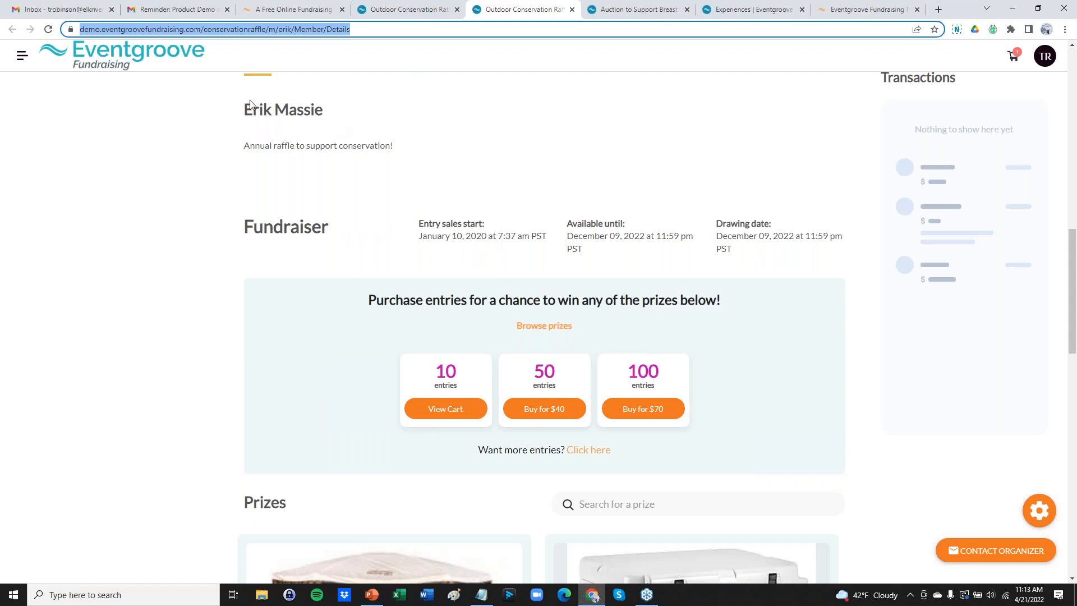
# Step: Review the member page's title banner, amount raised toward the goal and countdown, and return to its description and sale dates
pyautogui.scroll(6, 536, 185)
pyautogui.scroll(5, 537, 179)
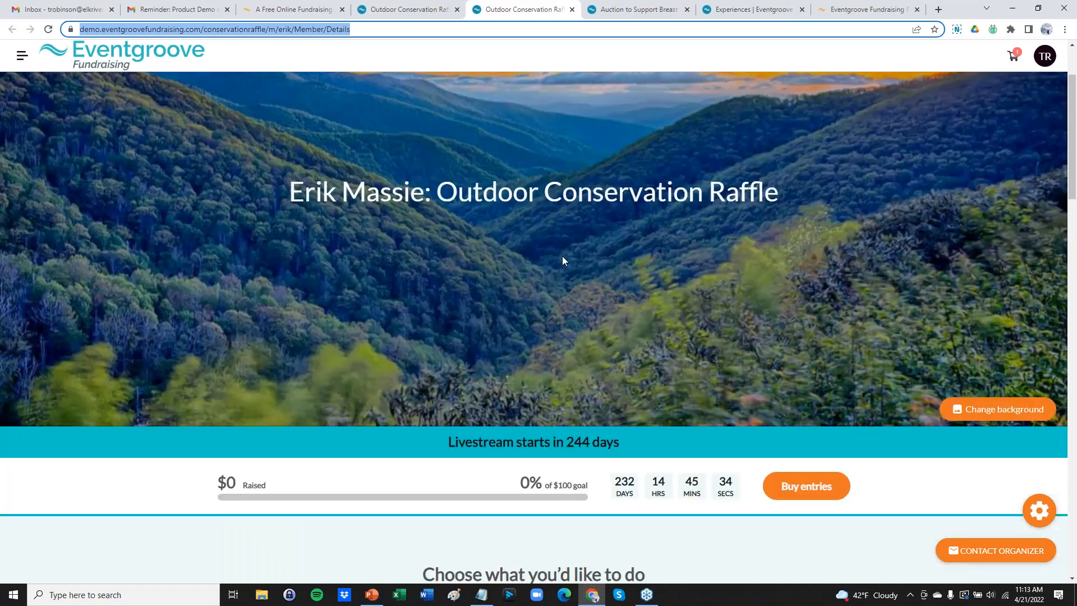
pyautogui.scroll(-10, 562, 256)
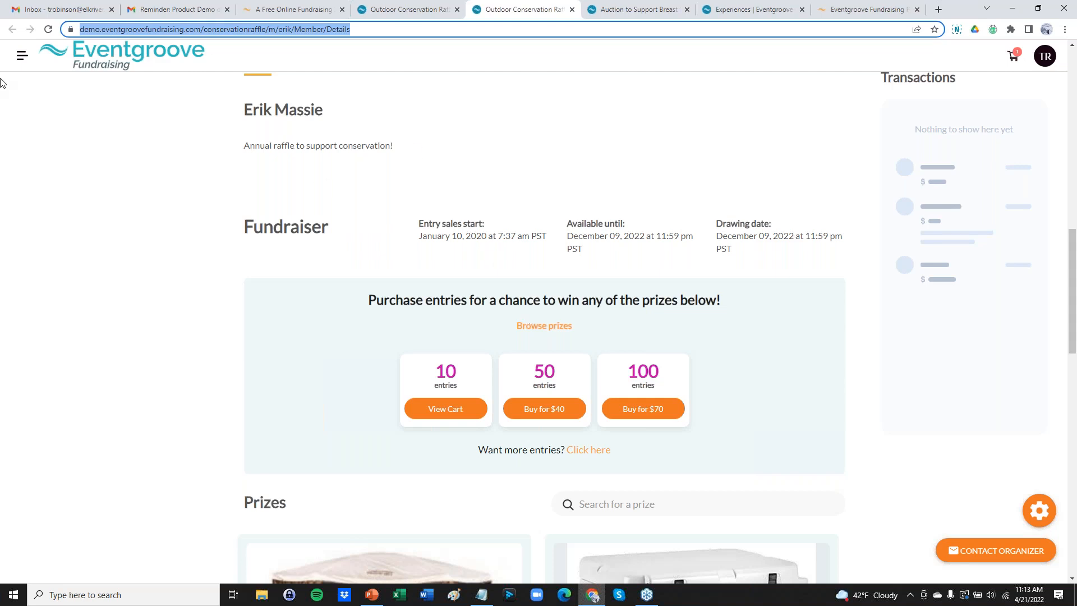
# Step: Return to the raffle's member list and compare the ranks and goal progress of its members and teams
pyautogui.click(386, 10)
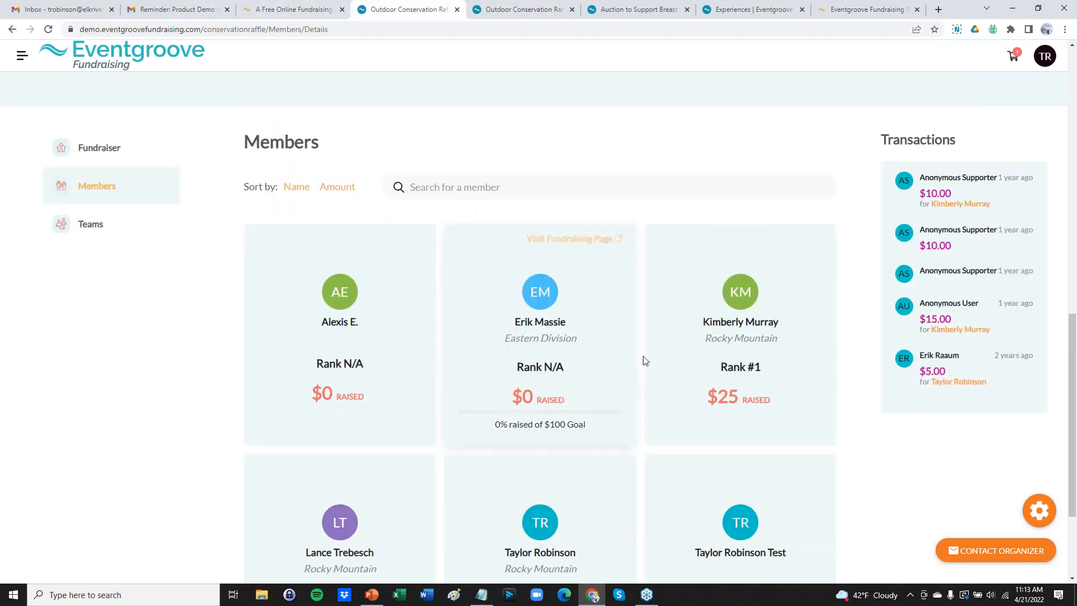
pyautogui.scroll(-1, 645, 356)
pyautogui.scroll(-2, 646, 357)
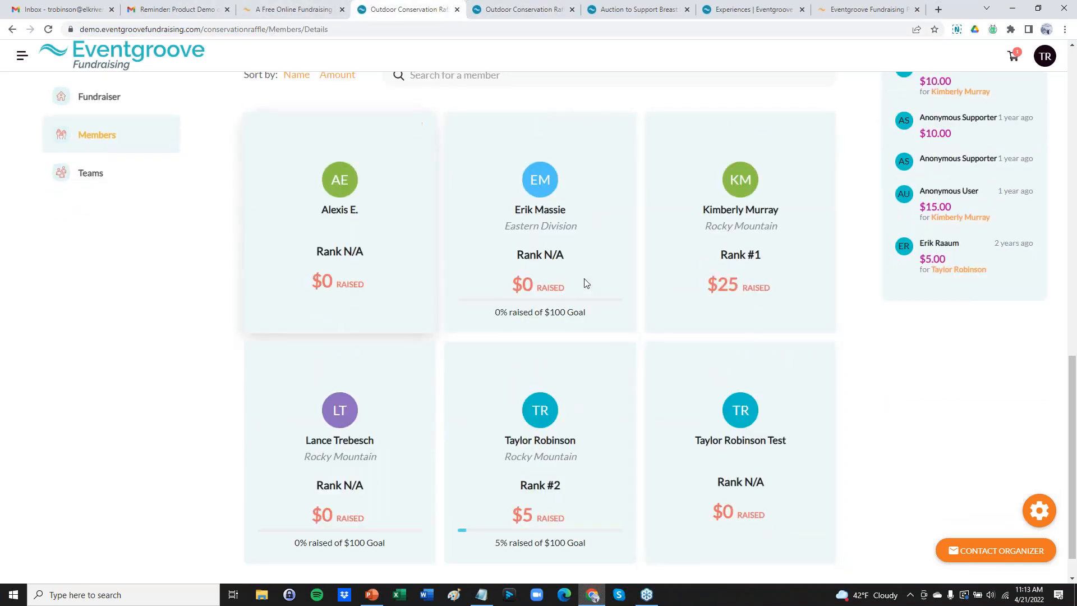
pyautogui.scroll(-1, 697, 251)
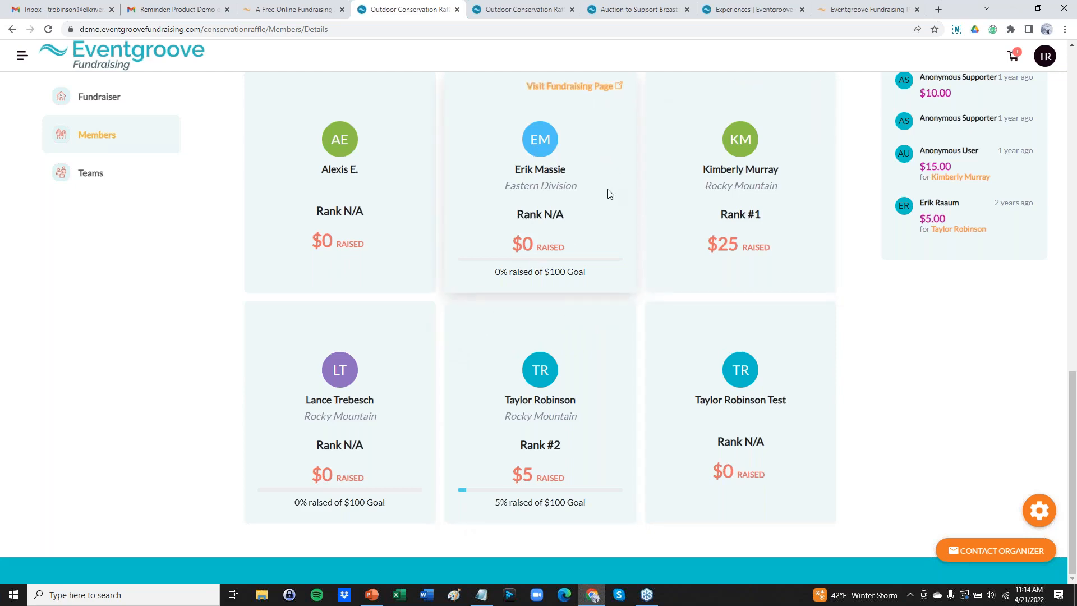
pyautogui.click(92, 175)
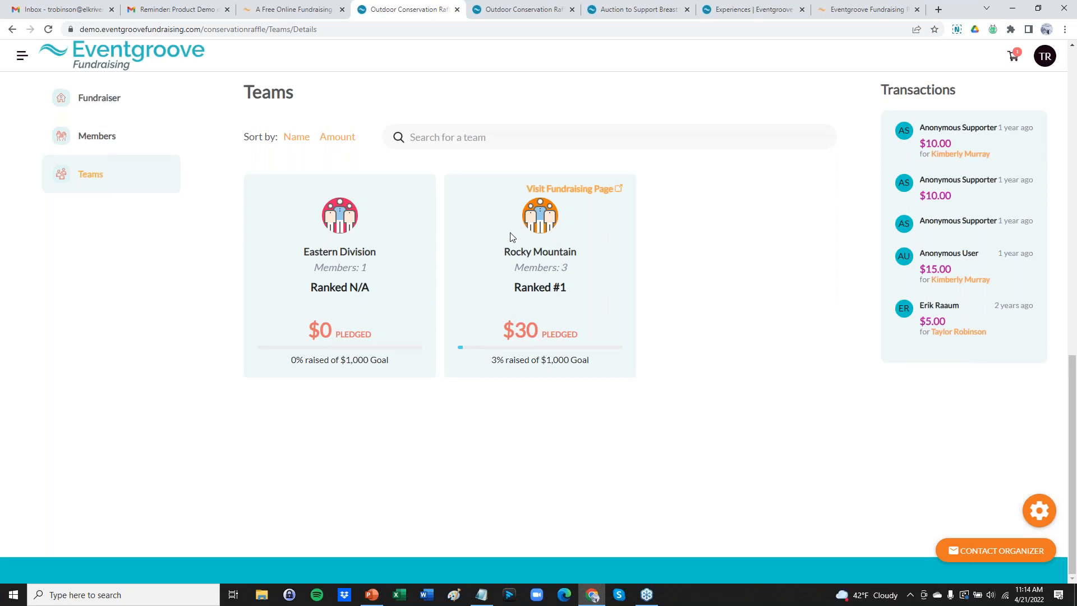
pyautogui.scroll(3, 336, 236)
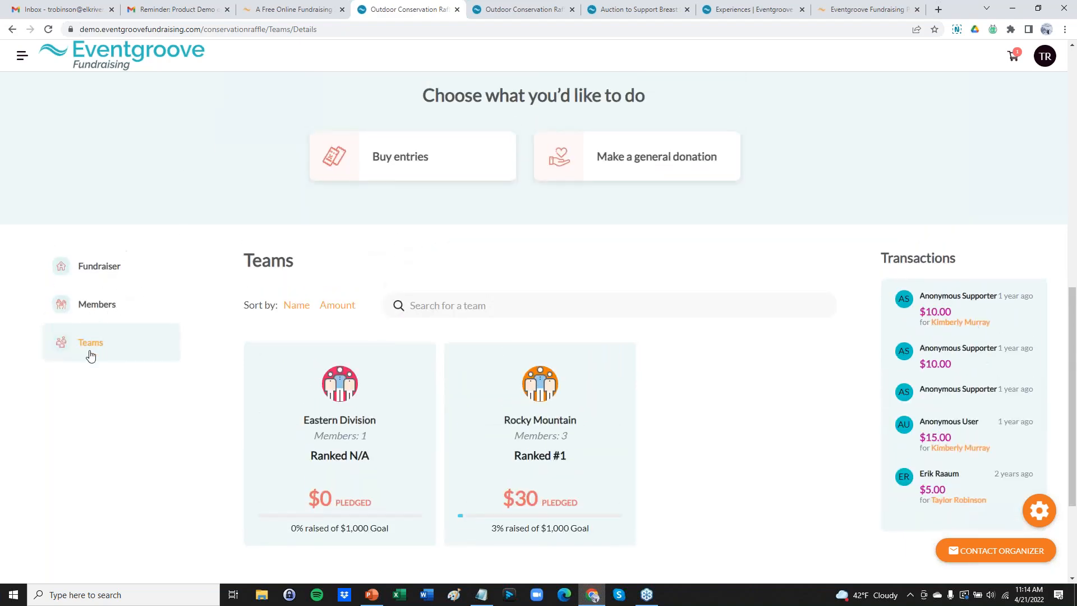
# Step: Return to the raffle's Fundraiser page and review its entry packages, progress bar, Buy entries and Register options, and title banner
pyautogui.click(99, 266)
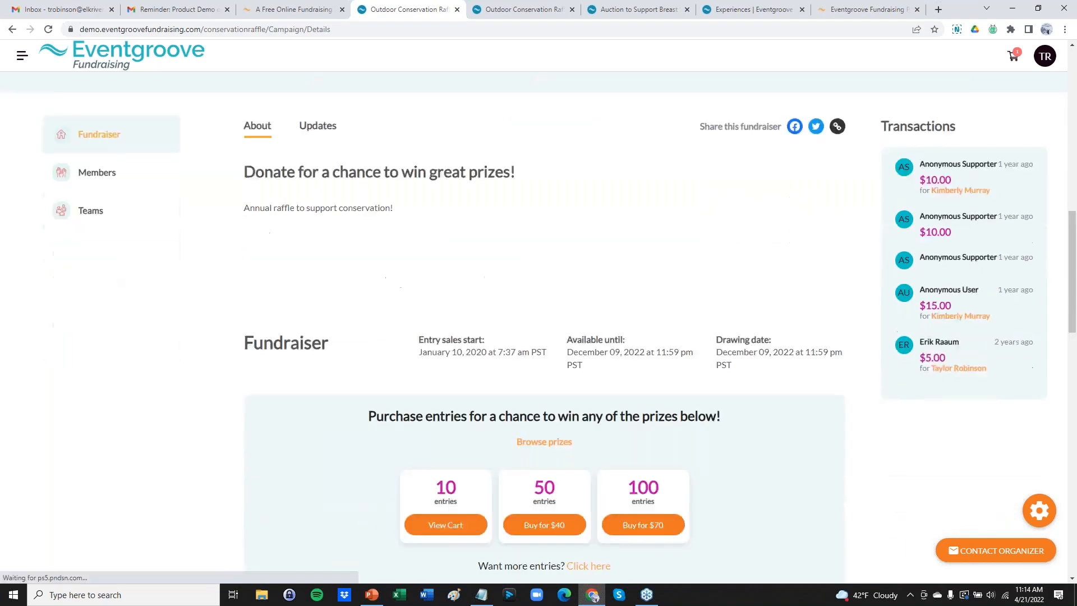
pyautogui.scroll(-2, 546, 250)
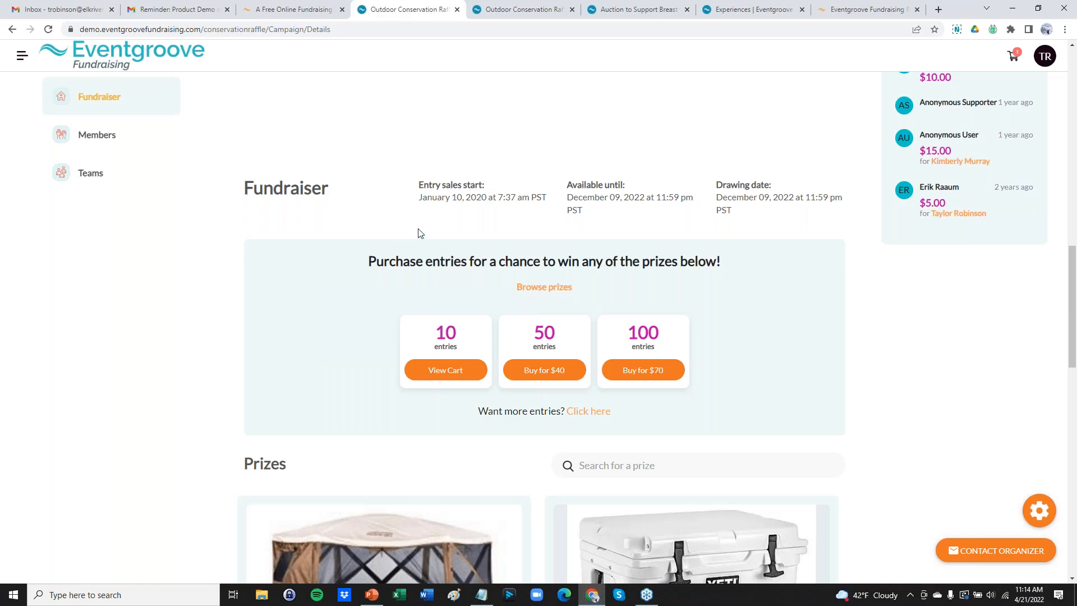
pyautogui.scroll(7, 426, 233)
pyautogui.scroll(4, 577, 233)
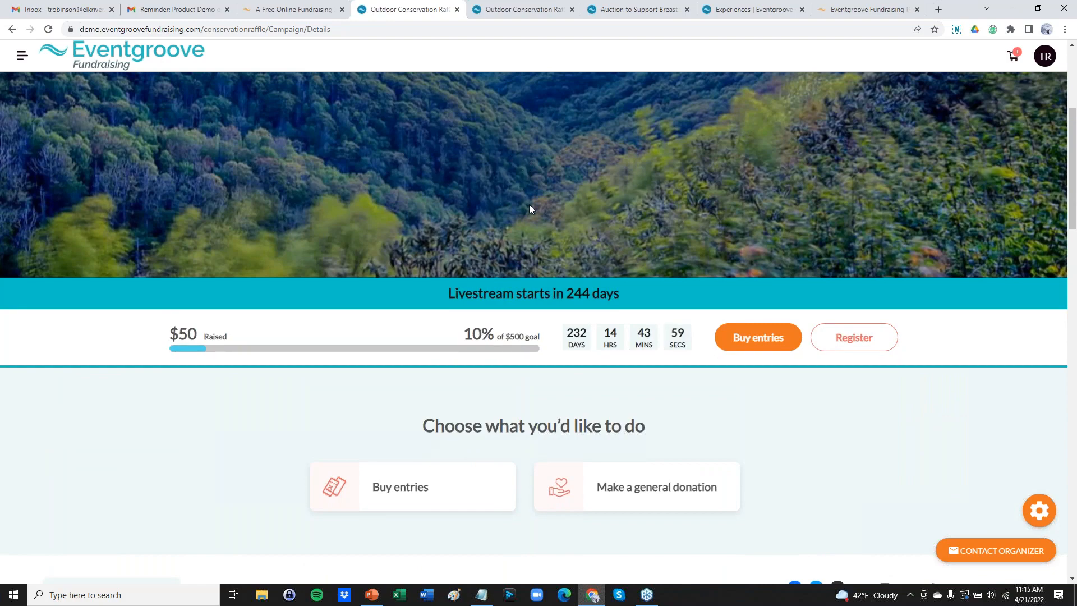
pyautogui.scroll(5, 529, 204)
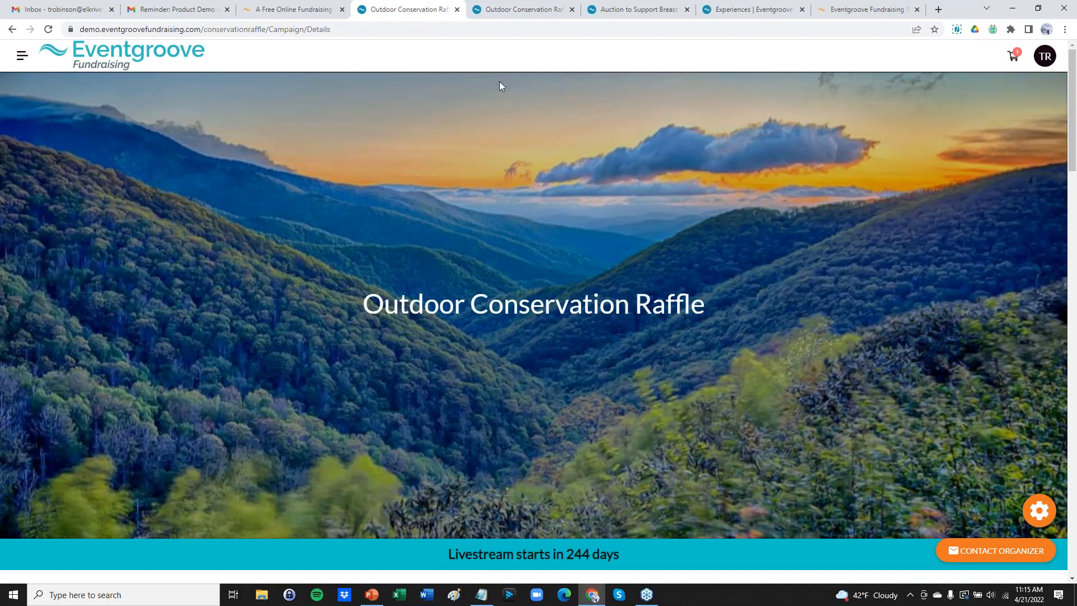
# Step: Switch to the Auction to Support Breast Cancer Research page and examine its goal progress, bid and donation options, and bidding dates
pyautogui.click(508, 9)
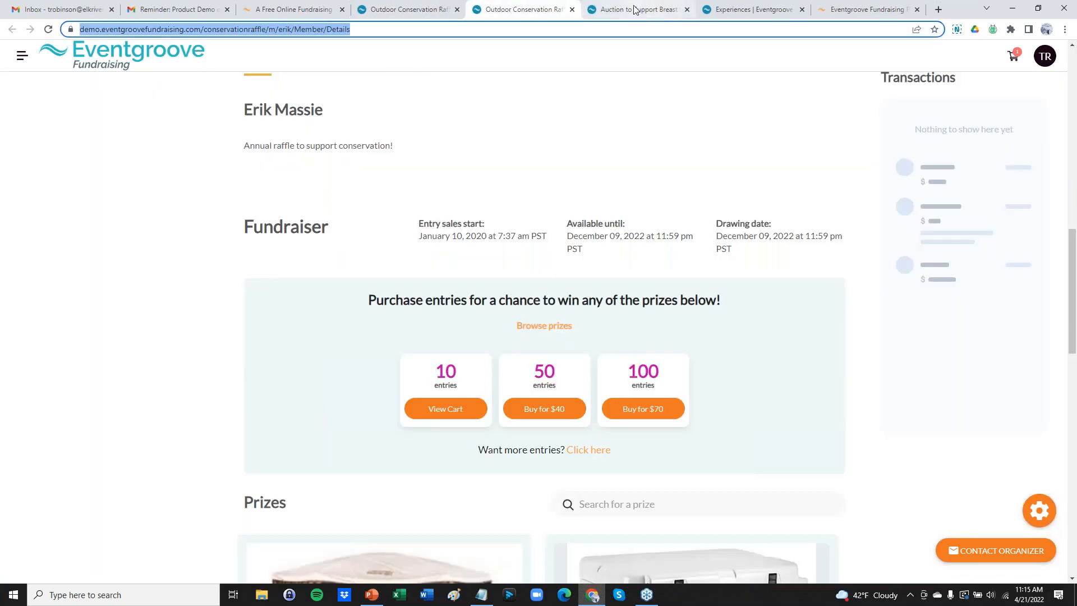
pyautogui.click(636, 10)
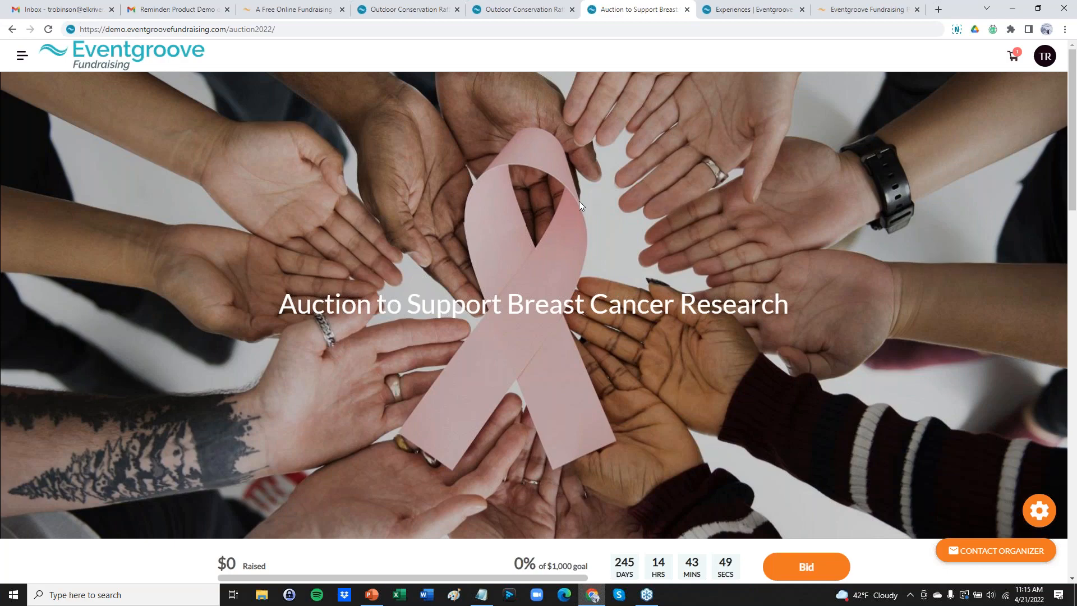
pyautogui.scroll(-3, 579, 201)
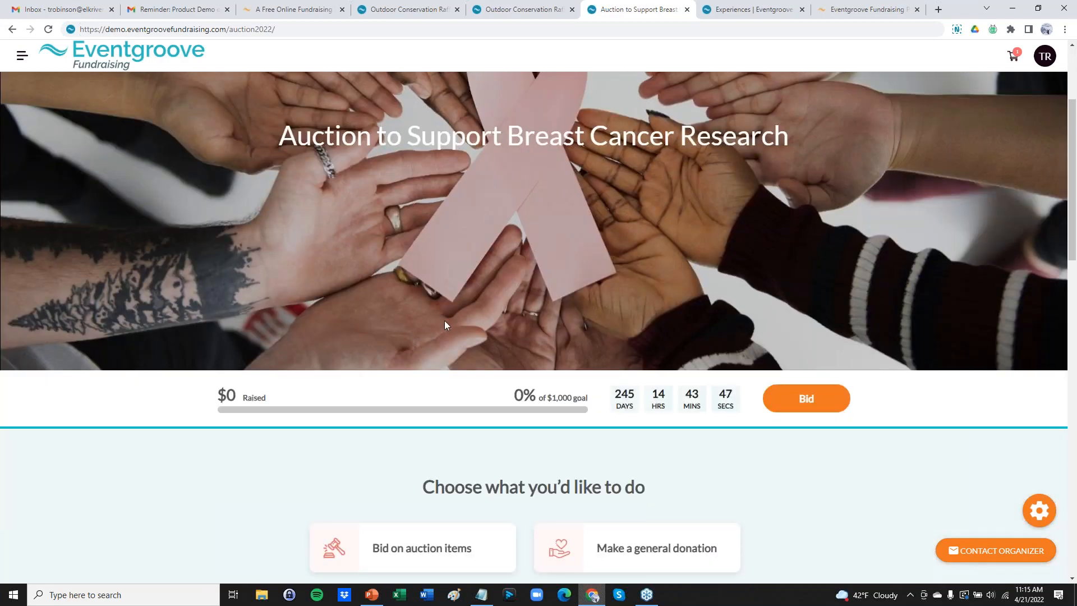
pyautogui.scroll(-2, 444, 324)
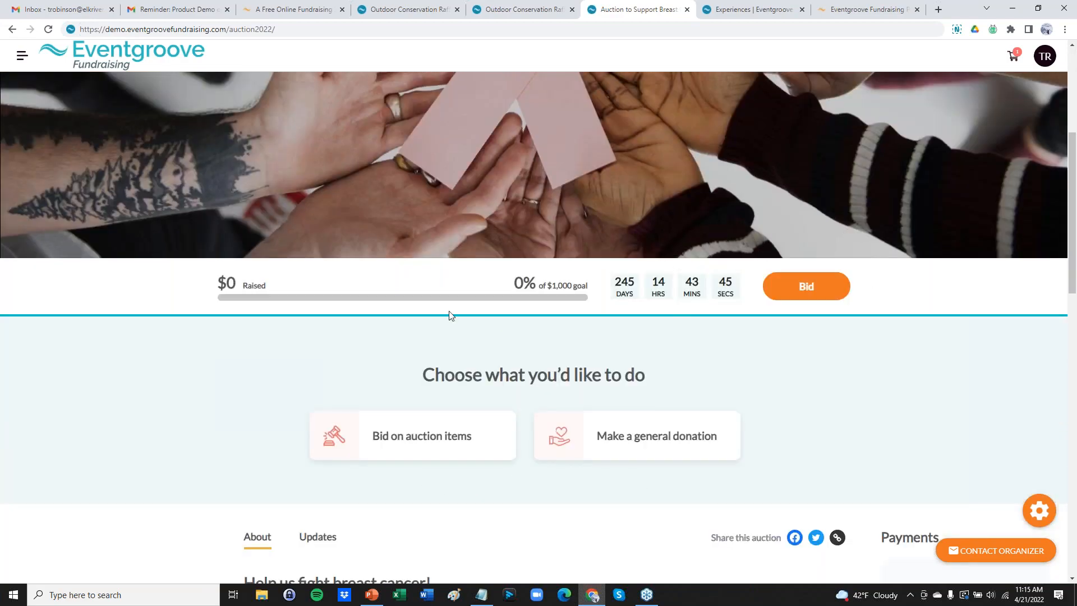
pyautogui.scroll(-2, 587, 308)
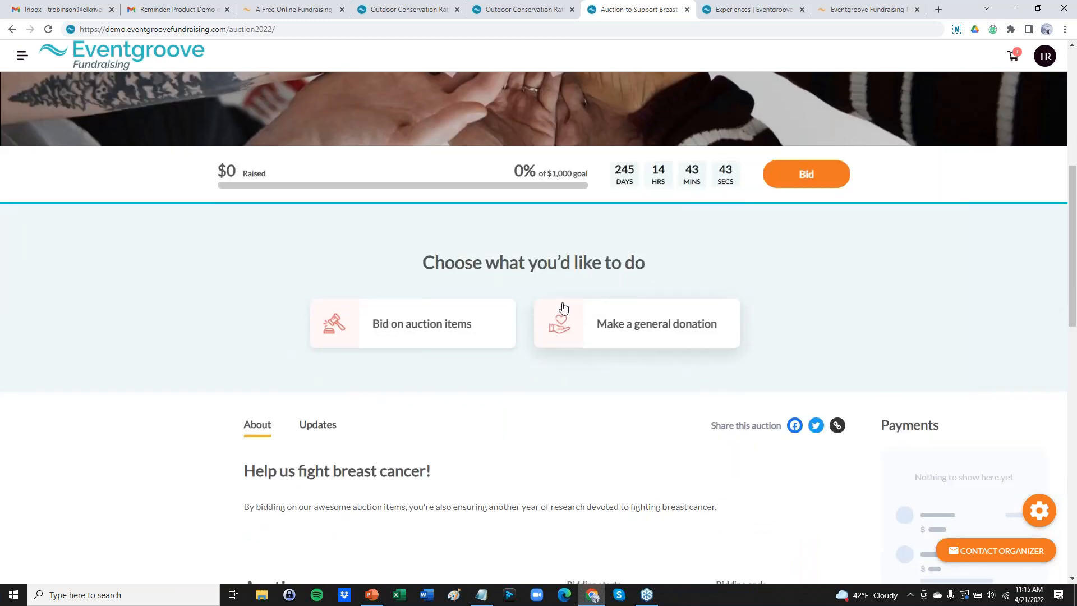
pyautogui.scroll(-4, 445, 271)
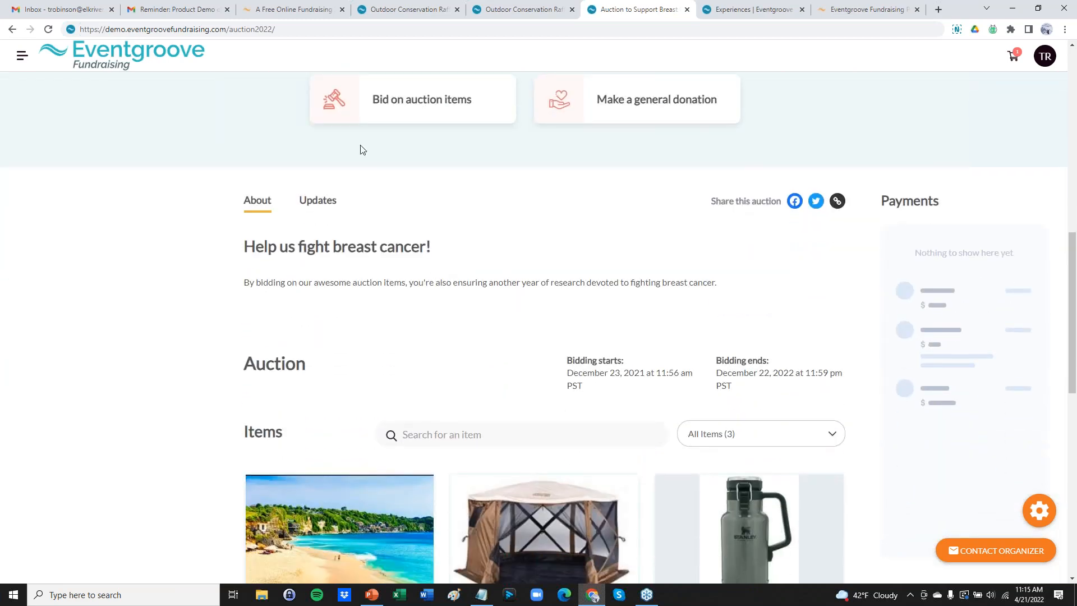
# Step: Review the auction's items, comparing their current bids, Place bid options and the Bali trip's Buy It Now price
pyautogui.scroll(-5, 385, 319)
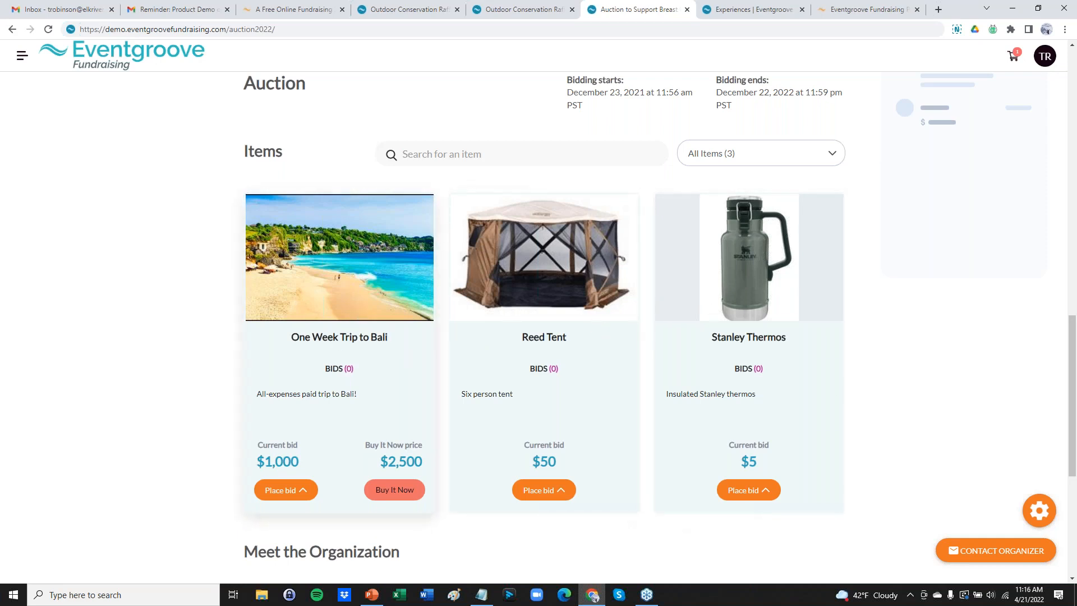
pyautogui.scroll(6, 224, 324)
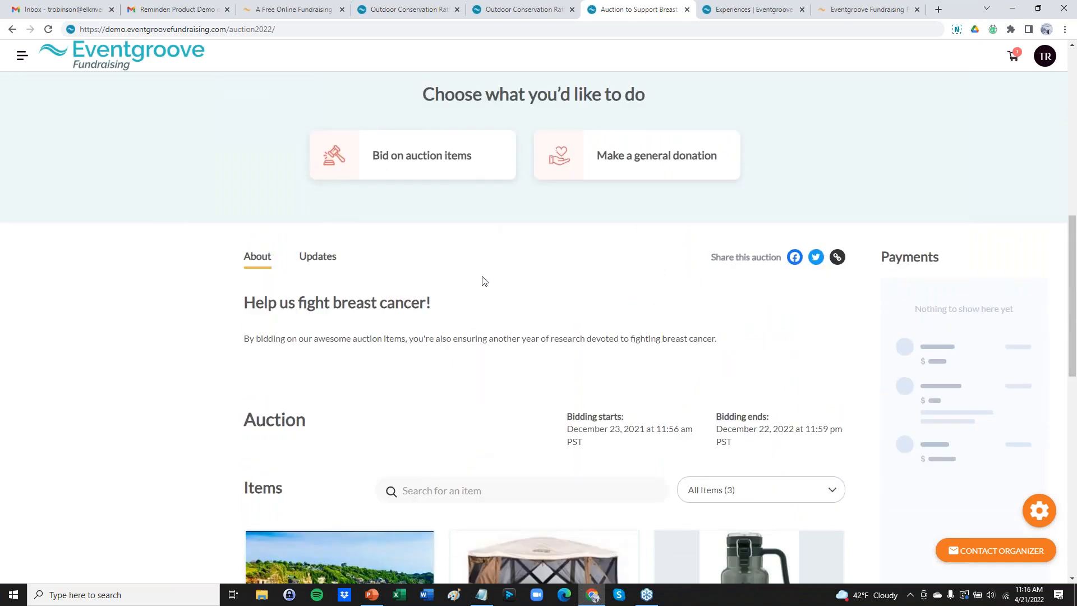
pyautogui.scroll(-4, 481, 289)
pyautogui.scroll(-2, 517, 318)
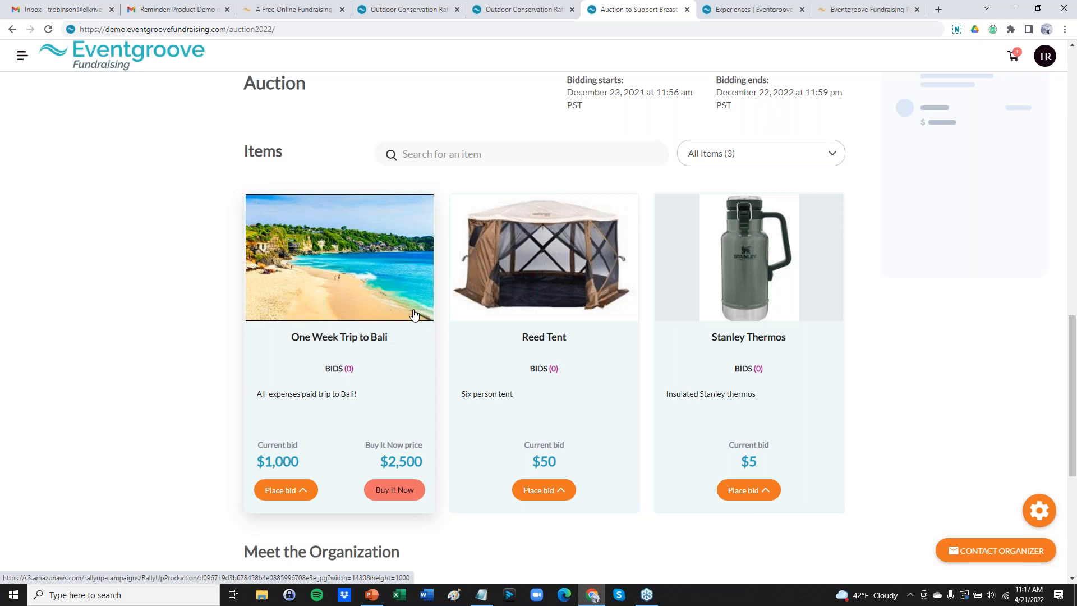
# Step: Switch to PowerPoint to view the Outbid Text Notifications slide and return to the auction page
pyautogui.click(378, 598)
pyautogui.click(110, 315)
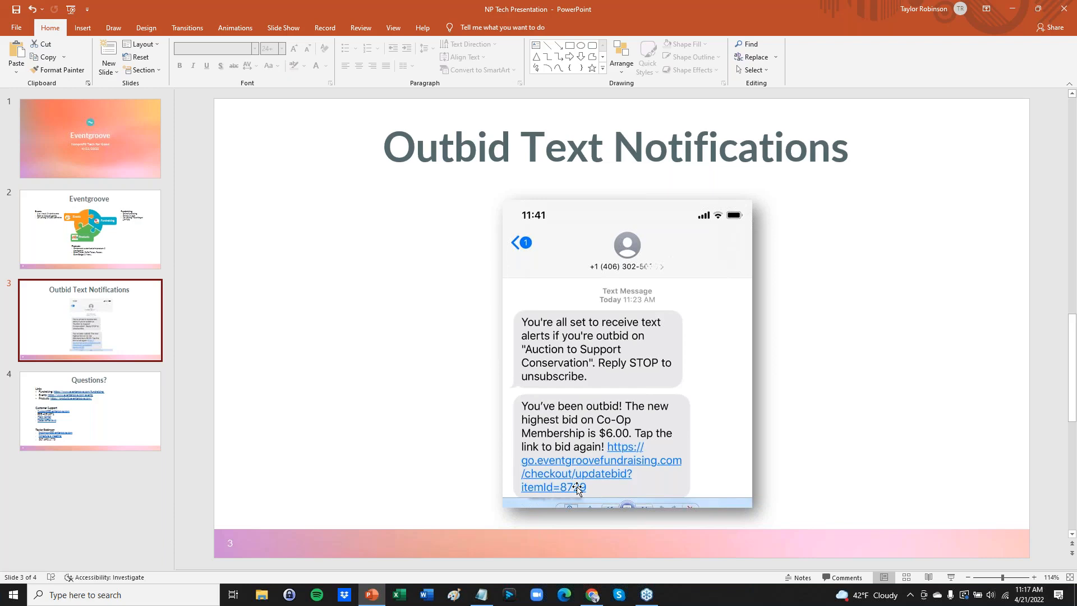
pyautogui.click(1013, 8)
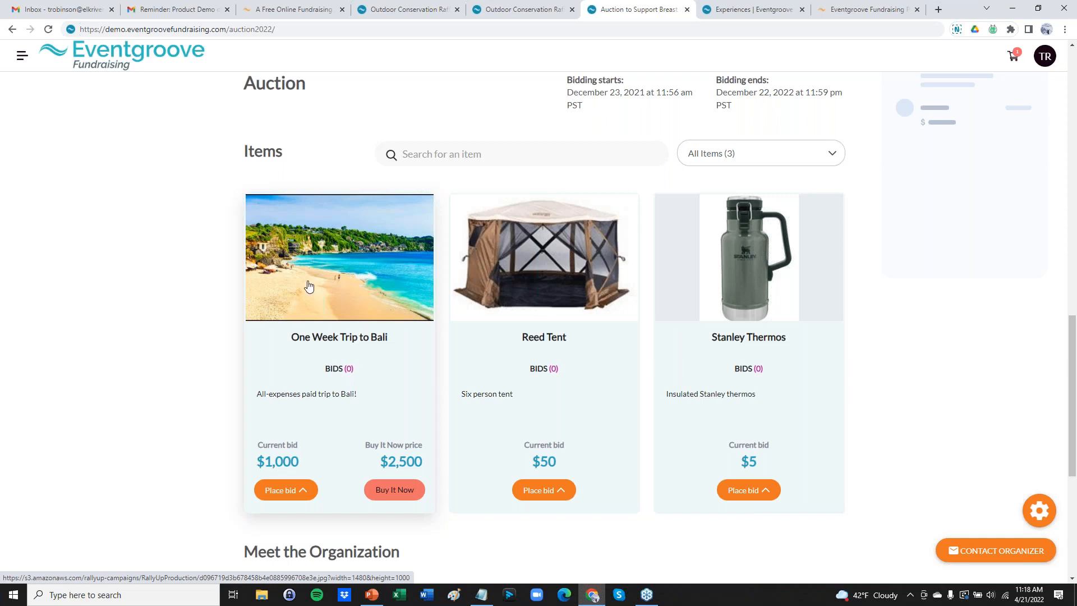
# Step: Look through the auction's organization and sponsor sections below the items and return to the page's title banner
pyautogui.scroll(-1, 383, 259)
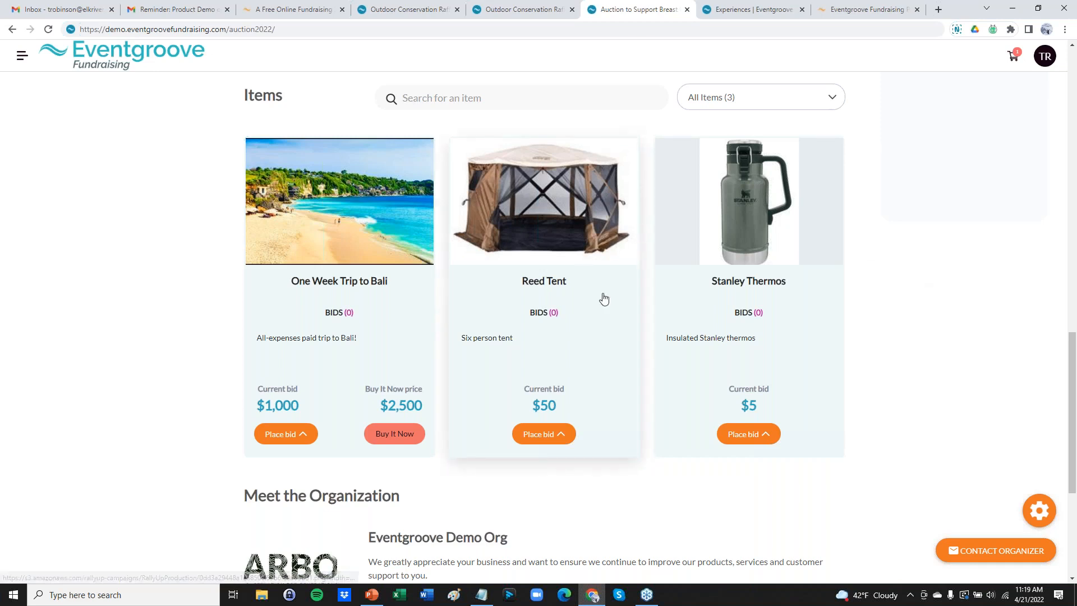
pyautogui.scroll(-5, 485, 302)
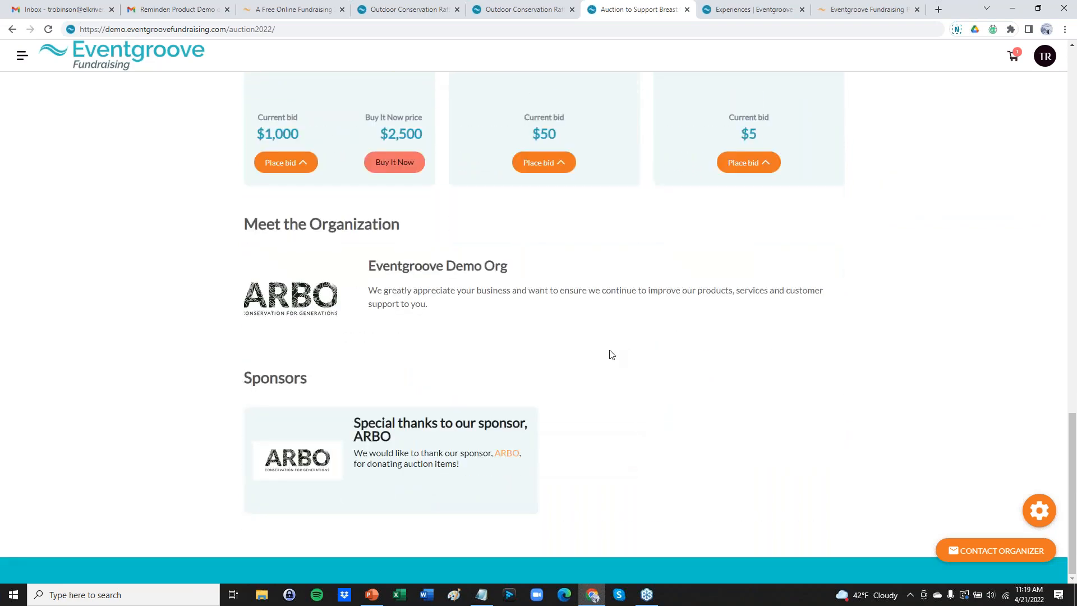
pyautogui.scroll(15, 596, 359)
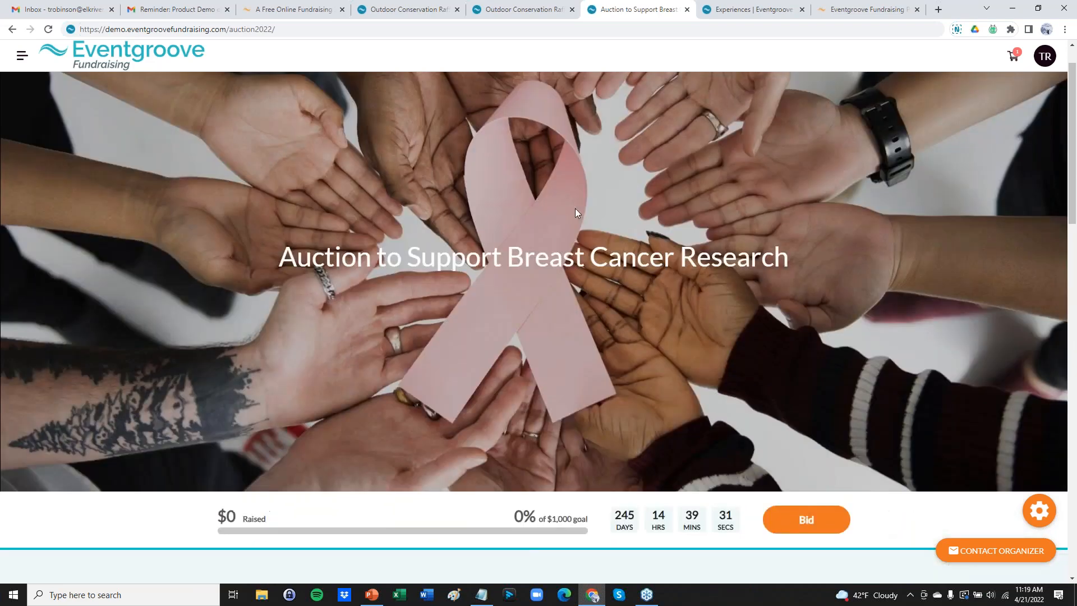
pyautogui.scroll(1, 473, 167)
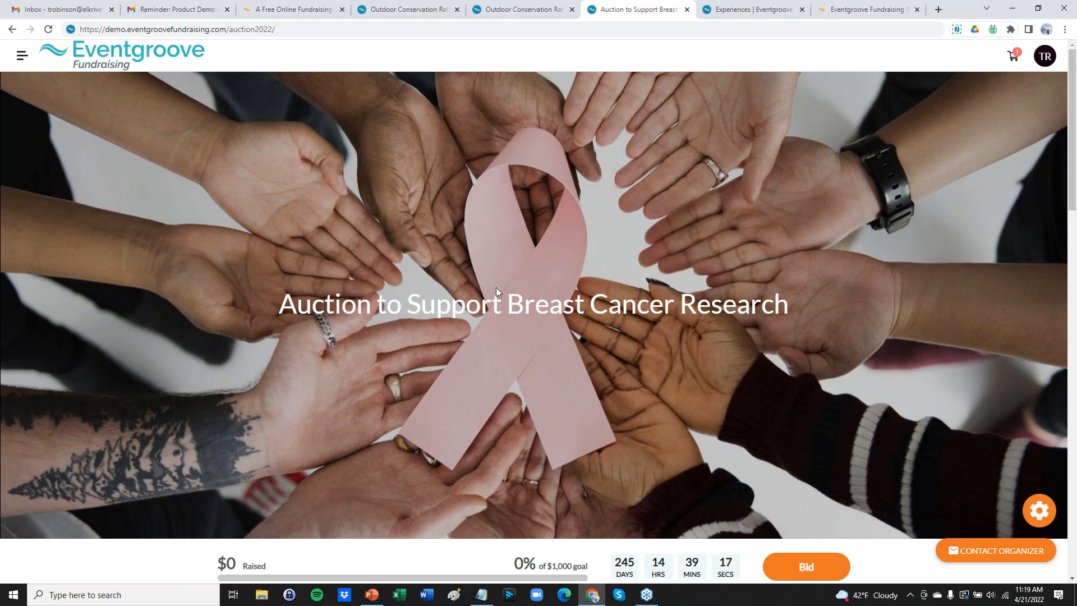
# Step: Switch to the Outdoor Conservation Raffle's management page and examine its fundraiser, member and team, and raffle management options
pyautogui.click(740, 9)
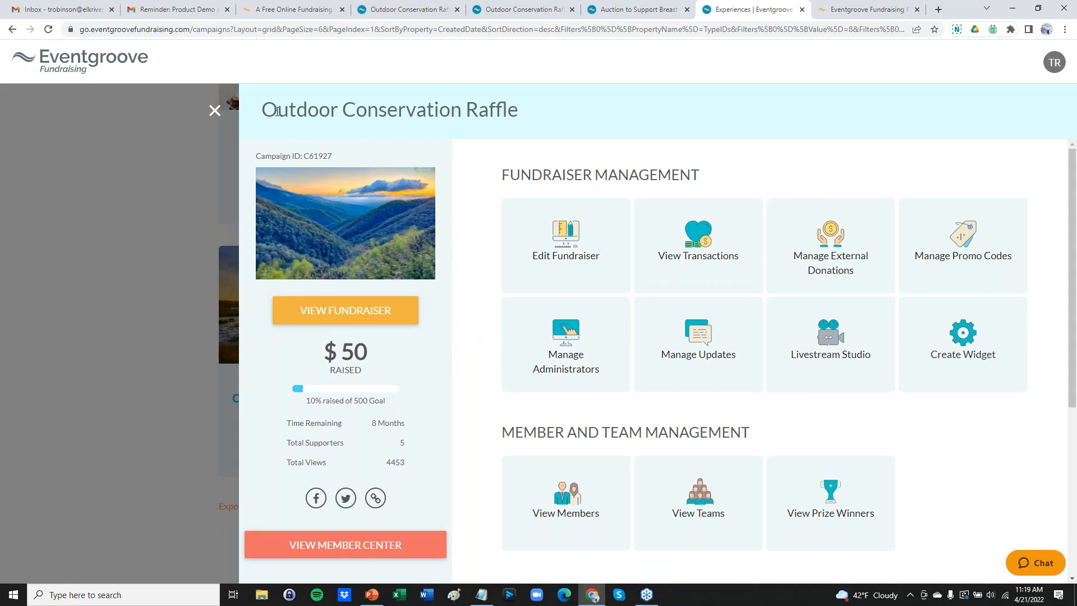
pyautogui.scroll(-5, 493, 202)
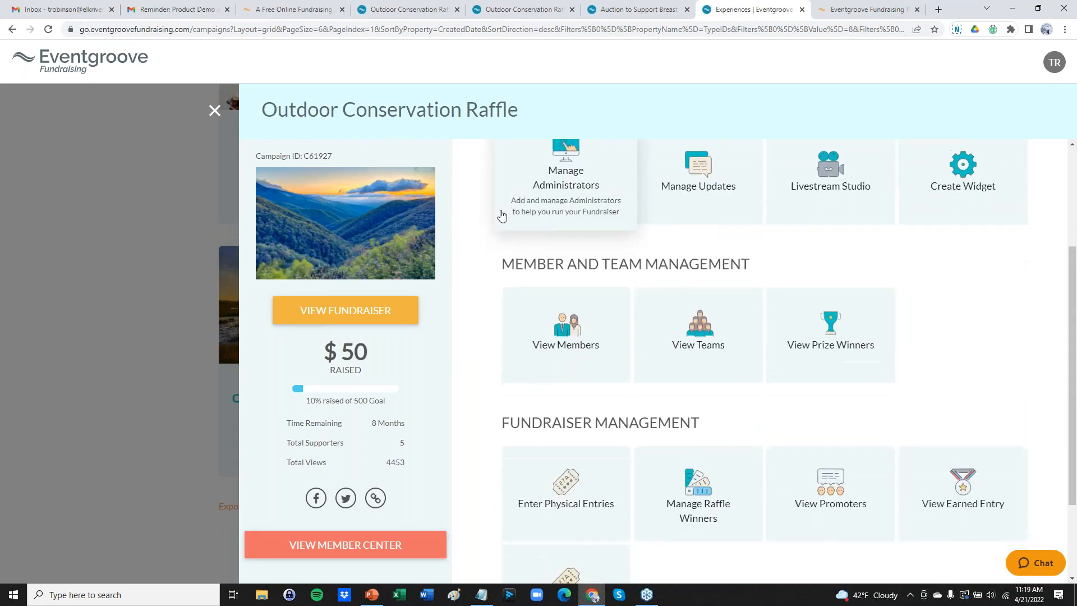
pyautogui.scroll(3, 973, 462)
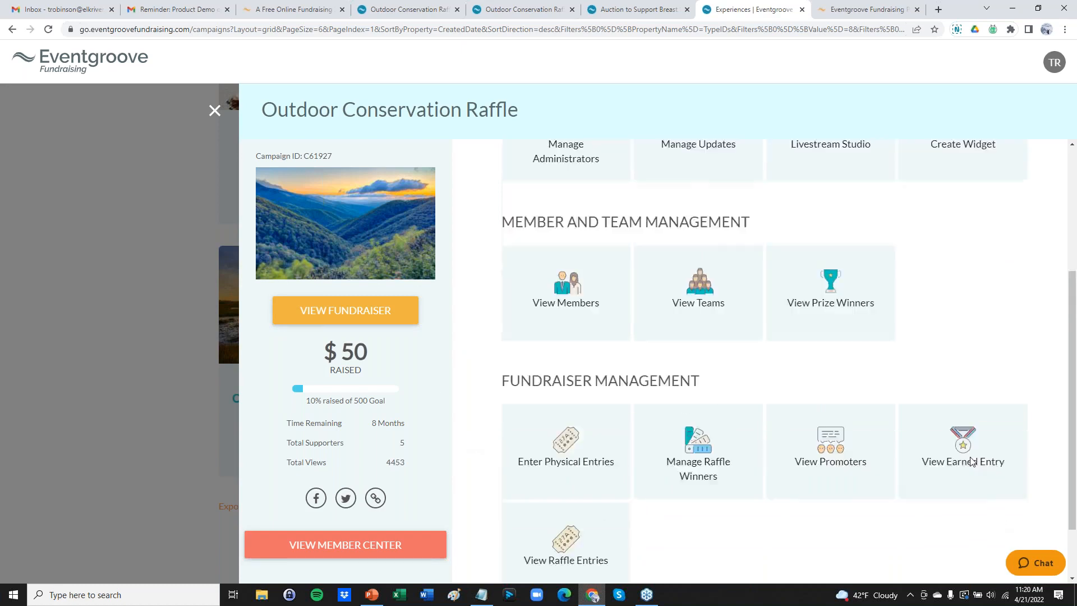
pyautogui.scroll(2, 831, 195)
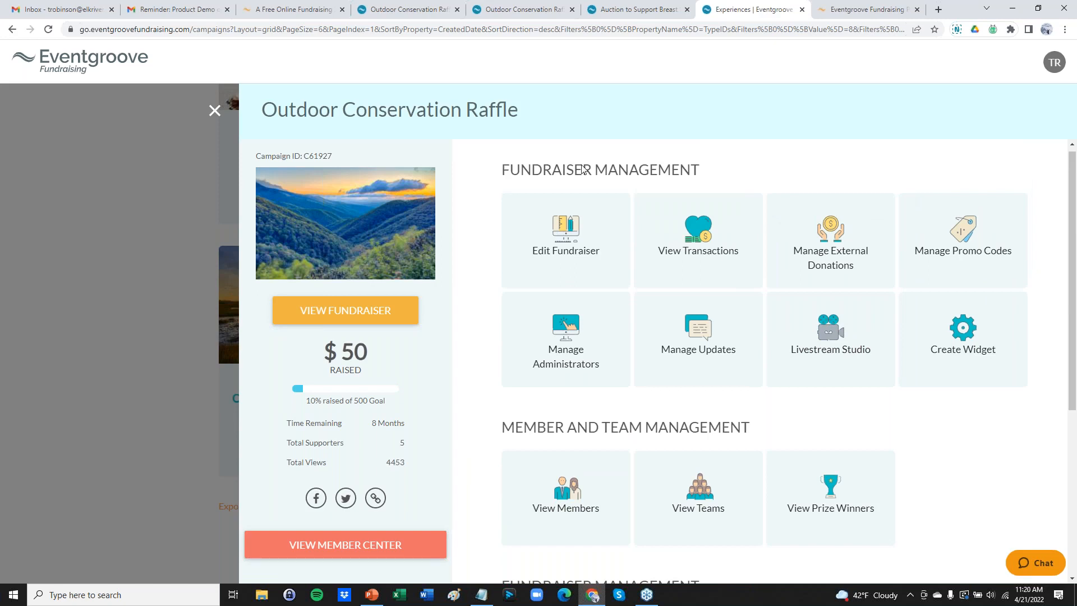
pyautogui.scroll(-2, 477, 393)
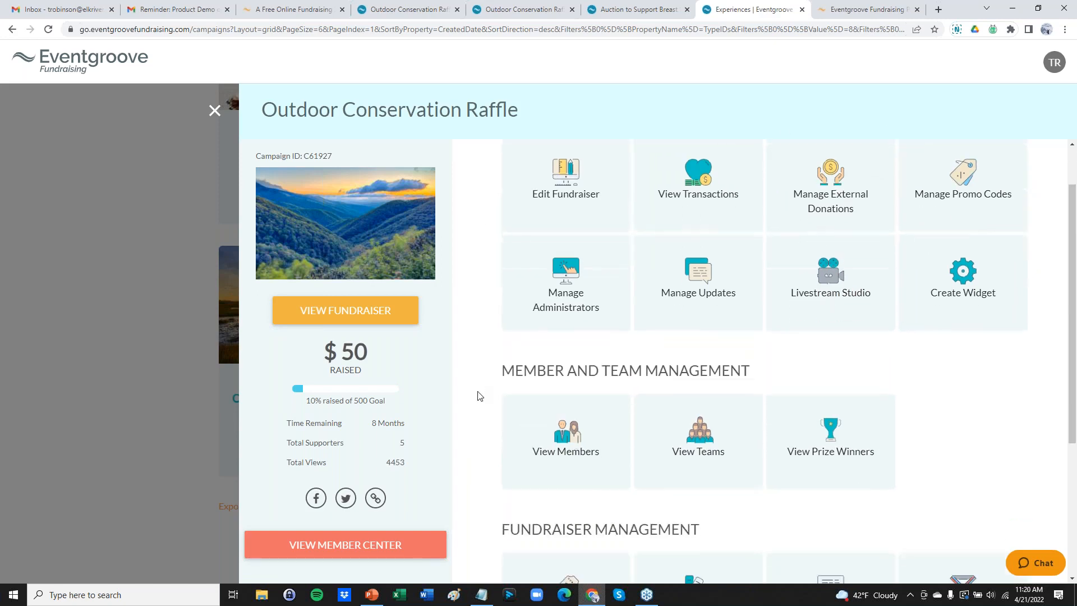
# Step: Open the Outdoor Conservation Raffle's Create Widget page, save the widget to get its embed code and select the code
pyautogui.scroll(2, 477, 392)
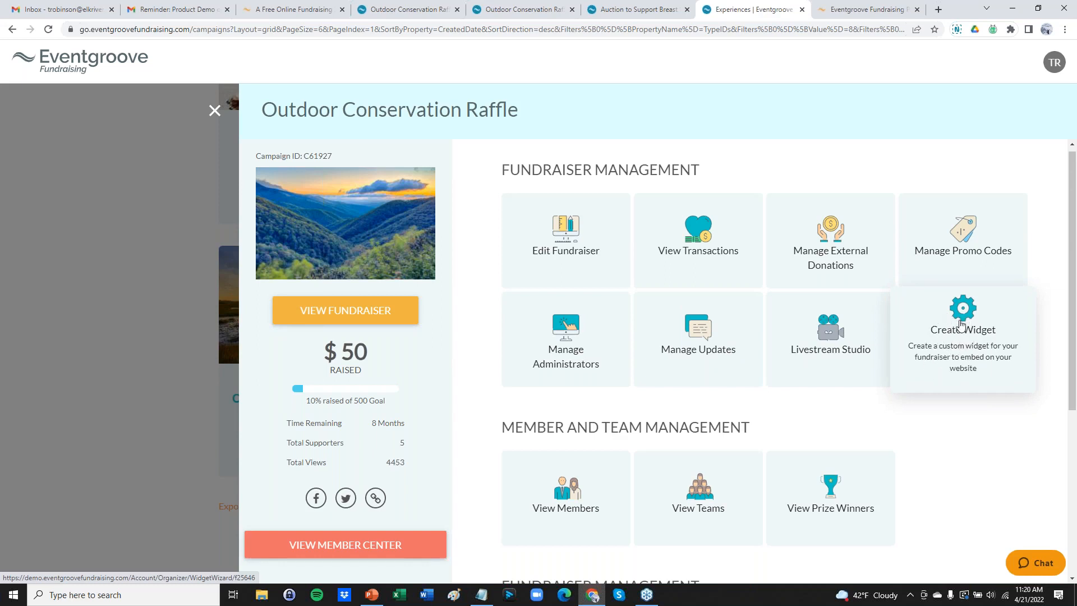
pyautogui.click(957, 343)
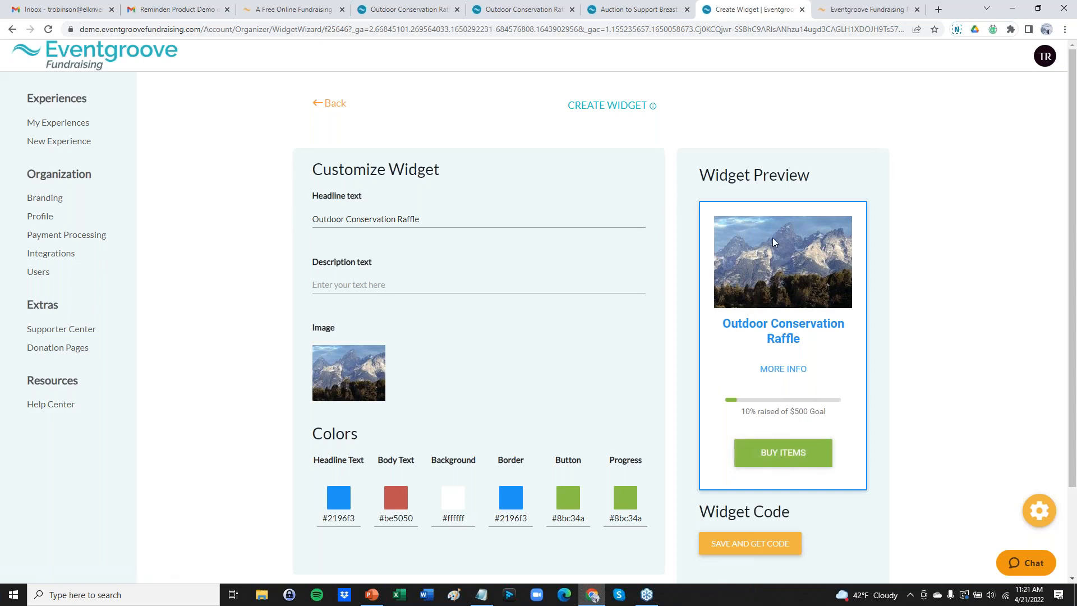
pyautogui.scroll(-2, 757, 202)
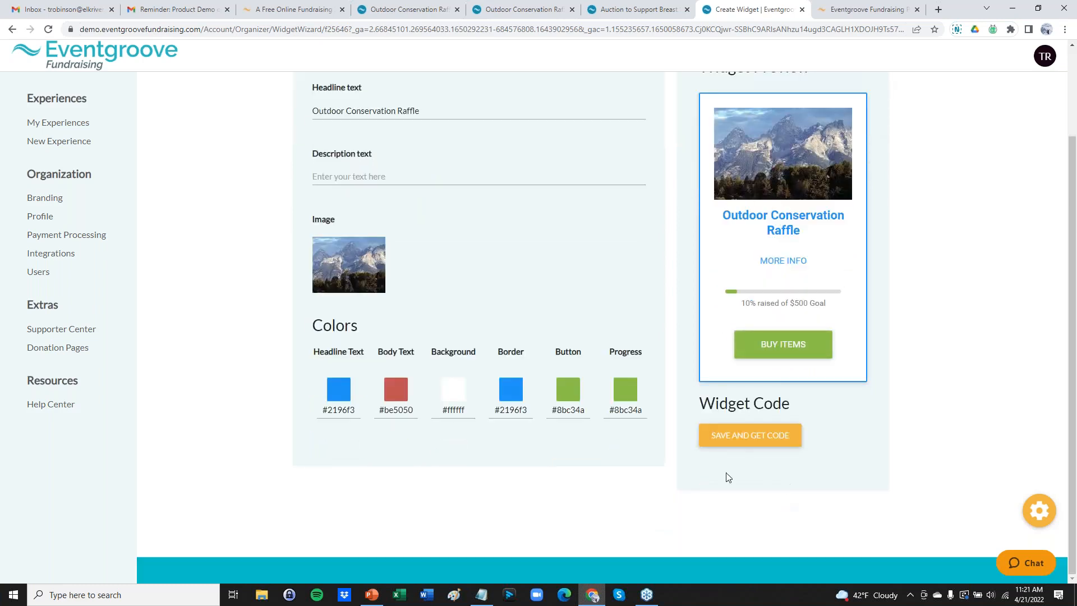
pyautogui.click(739, 441)
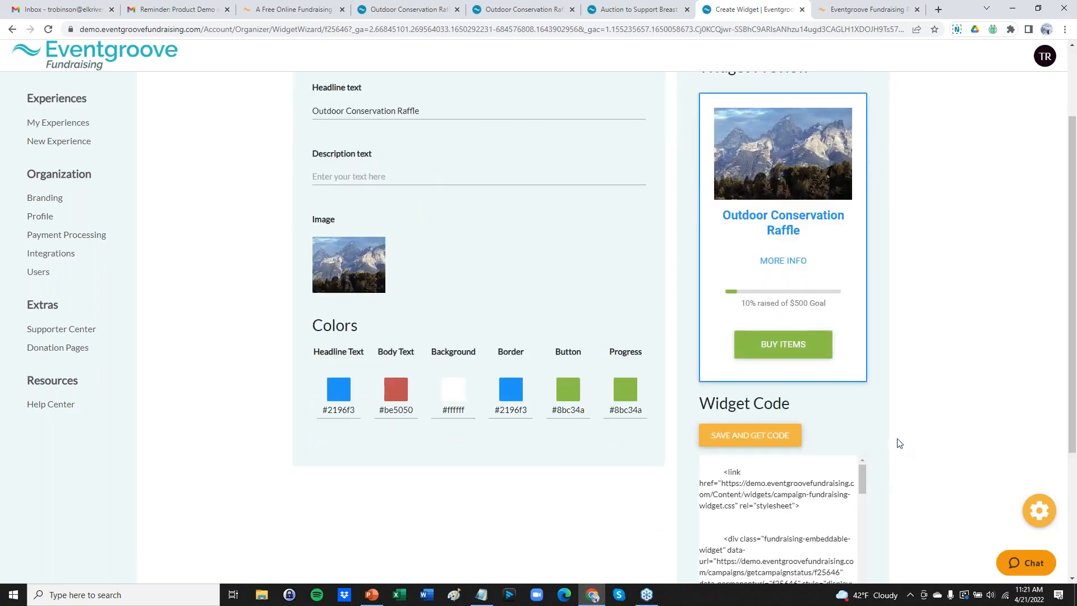
pyautogui.scroll(-3, 903, 445)
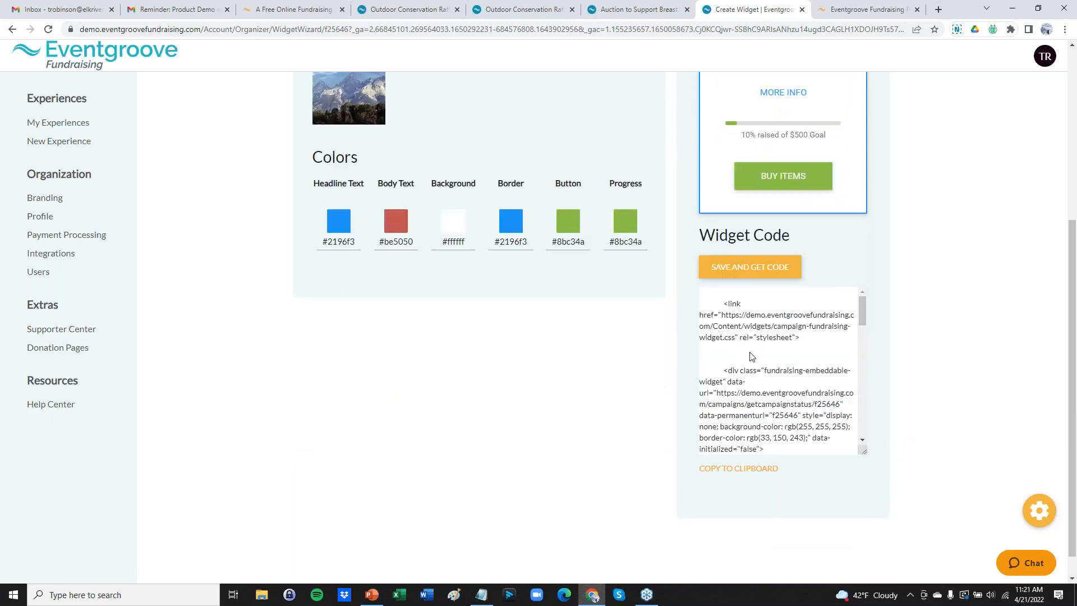
pyautogui.click(790, 371)
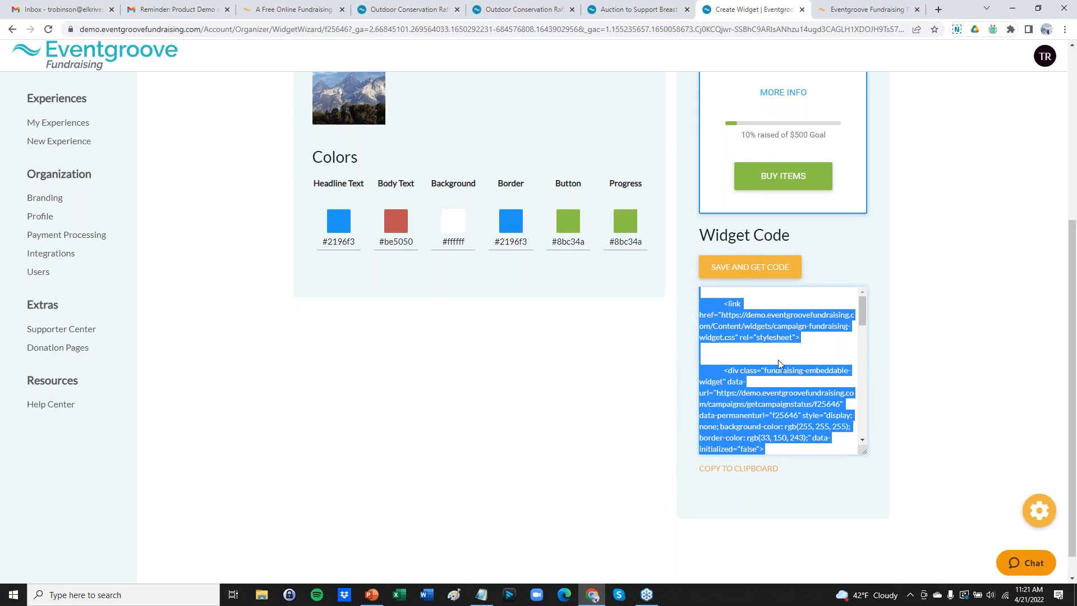
# Step: Check the widget preview, return to the raffle's management page and look over its management options, including Enter Physical Entries
pyautogui.scroll(4, 646, 279)
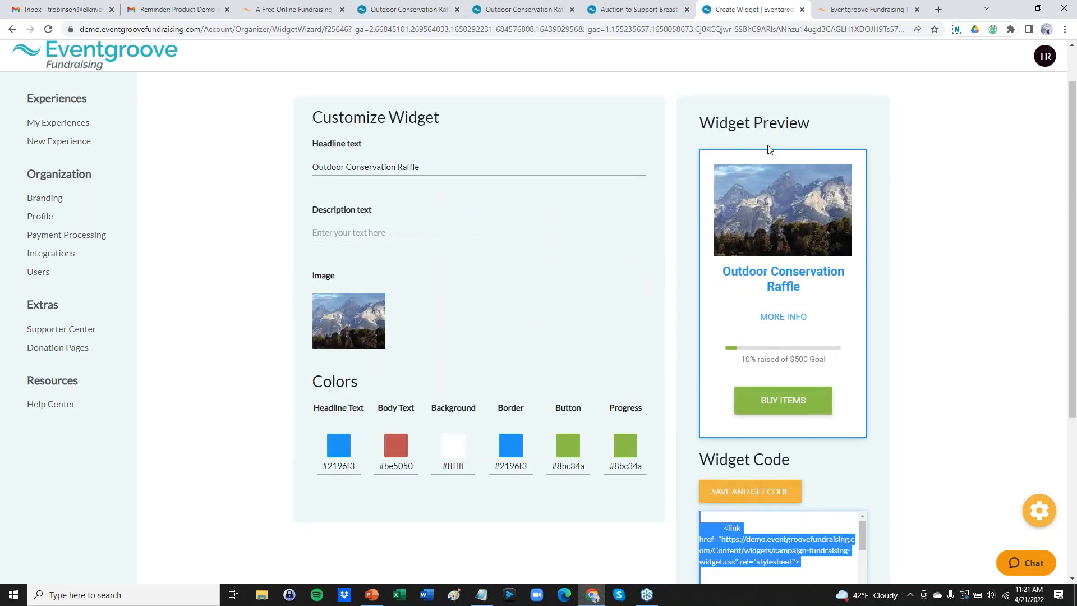
pyautogui.scroll(1, 616, 140)
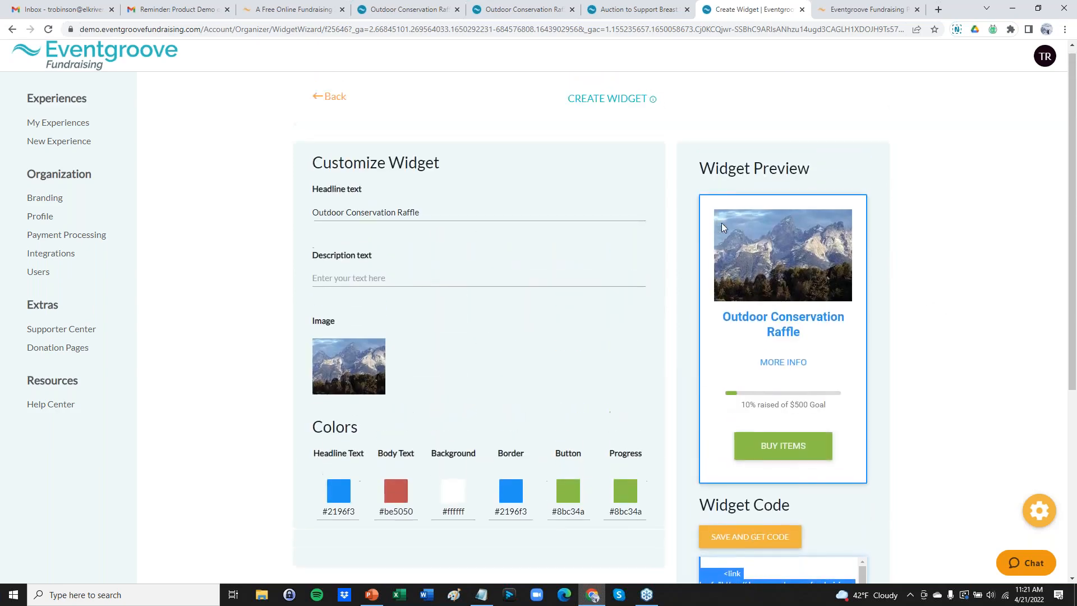
pyautogui.click(329, 106)
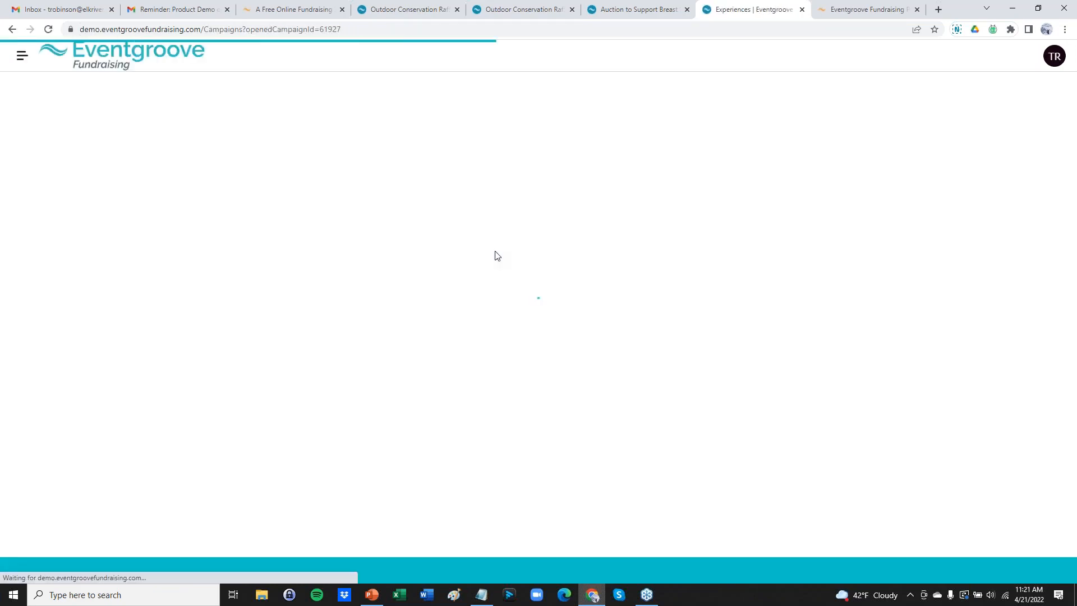
pyautogui.scroll(-2, 566, 168)
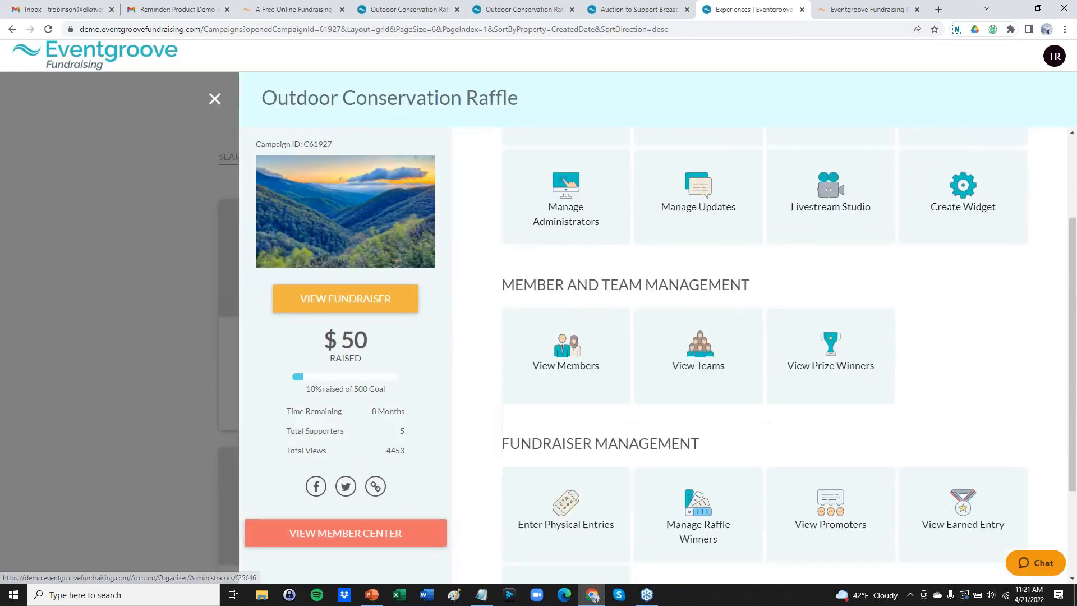
pyautogui.scroll(-3, 566, 197)
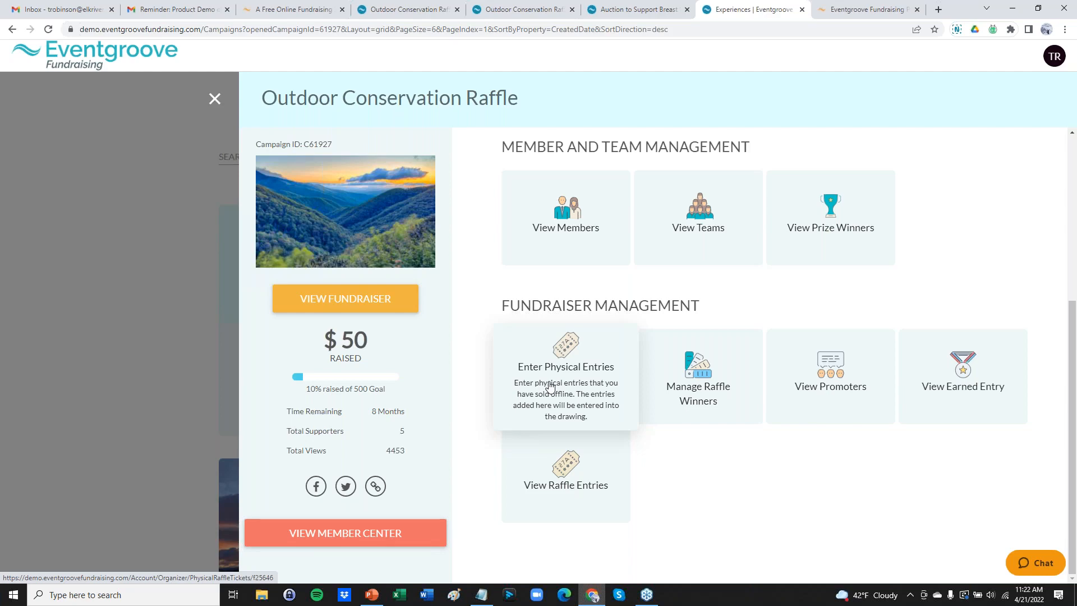
pyautogui.scroll(3, 908, 305)
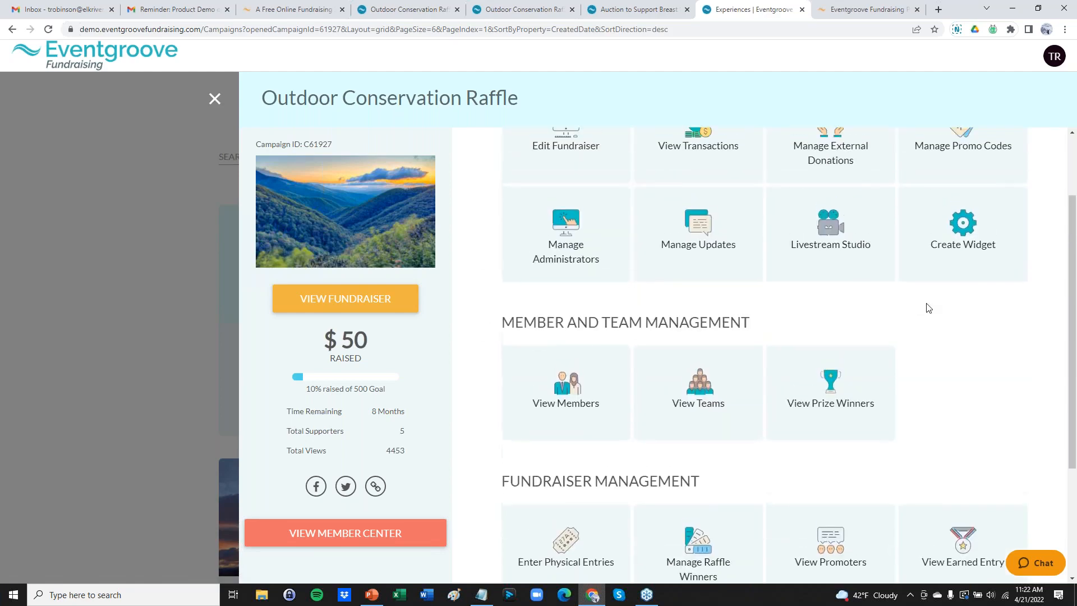
pyautogui.scroll(2, 928, 307)
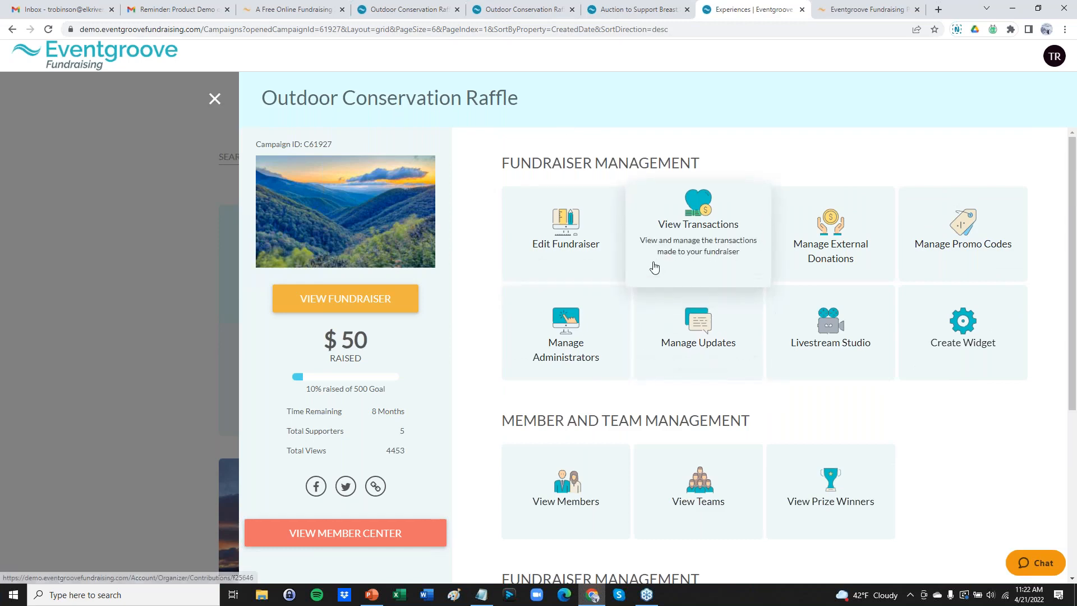
# Step: Open the raffle's fundraiser setup and review the fundraising activities and optional features in Basics
pyautogui.click(568, 231)
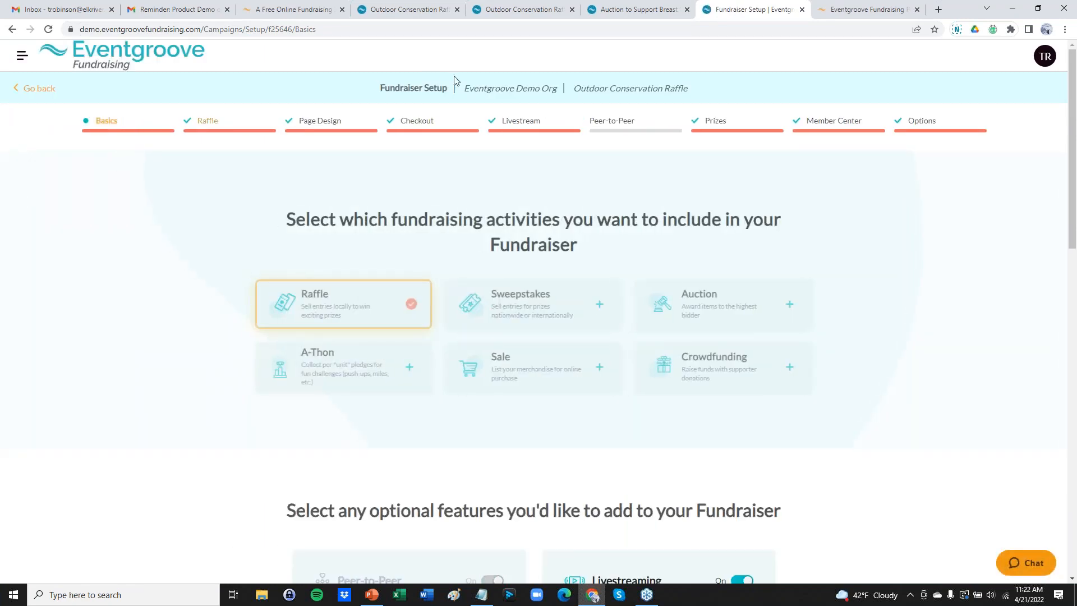
pyautogui.scroll(-1, 995, 169)
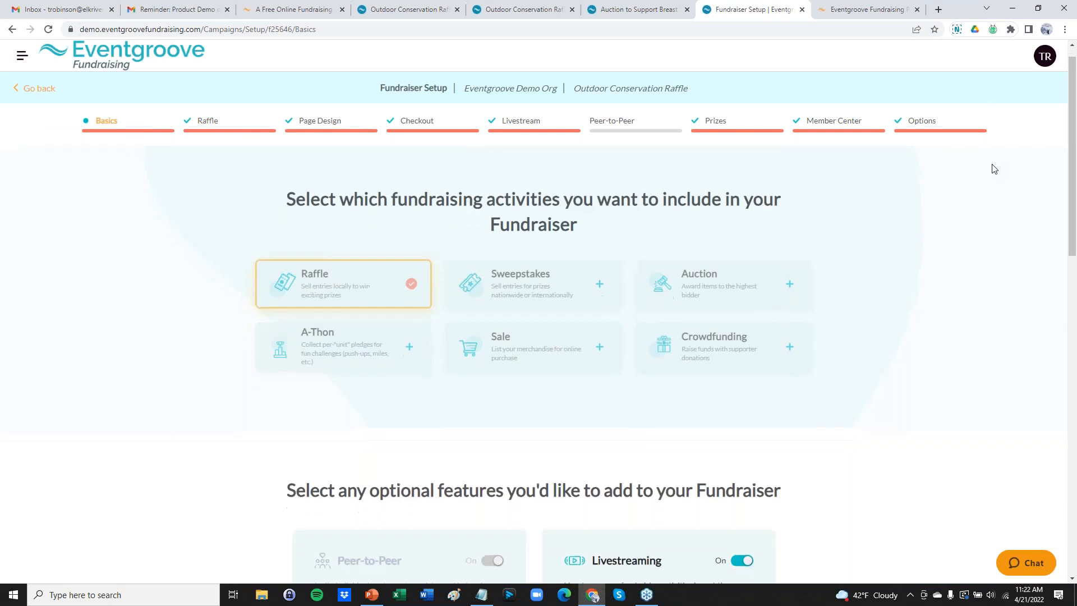
pyautogui.scroll(-2, 995, 169)
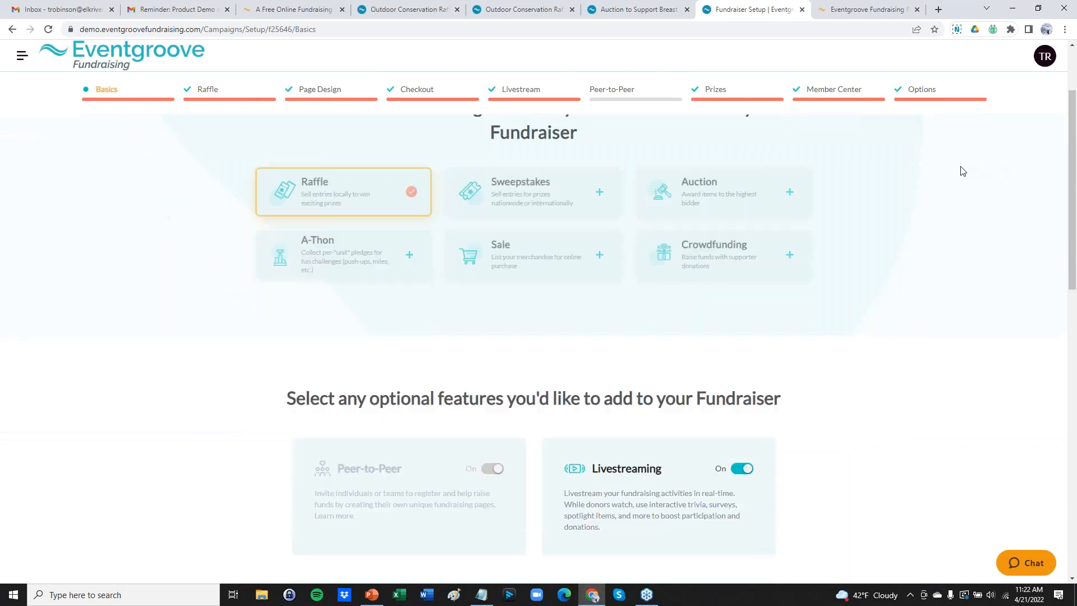
# Step: View the Eventgroove fundraising homepage's activity types, and review the fundraiser title, timezone and sales start settings back in the raffle's Basics setup
pyautogui.click(294, 8)
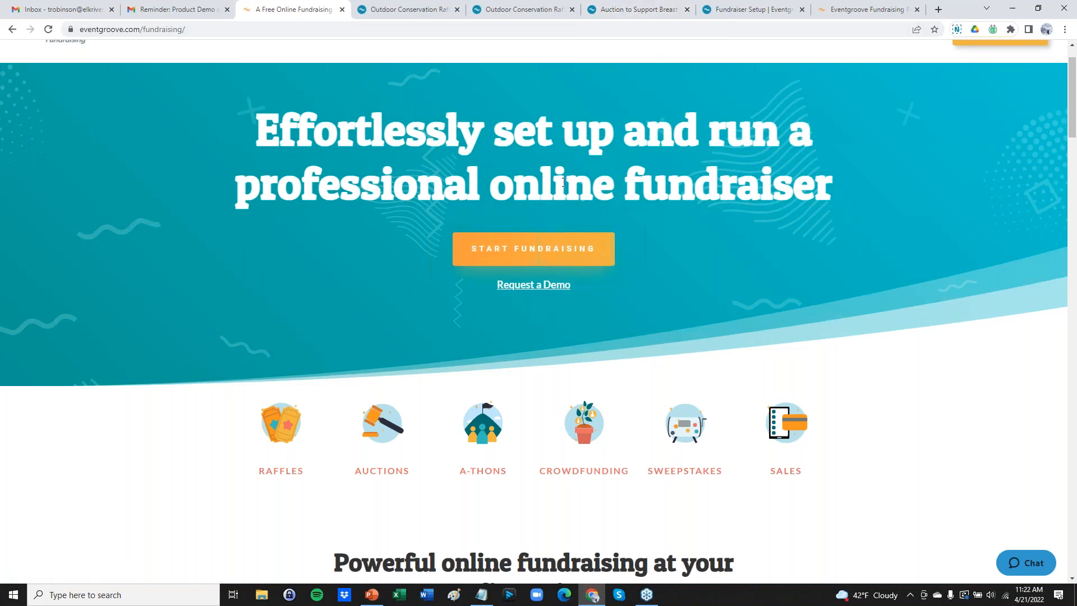
pyautogui.click(541, 11)
pyautogui.click(727, 17)
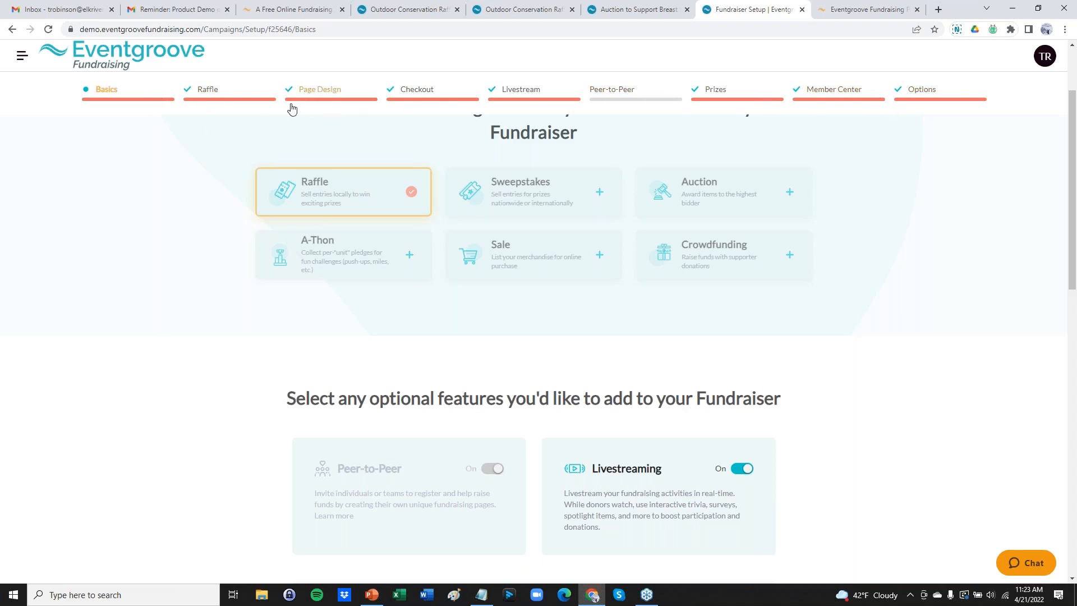
pyautogui.scroll(-10, 364, 169)
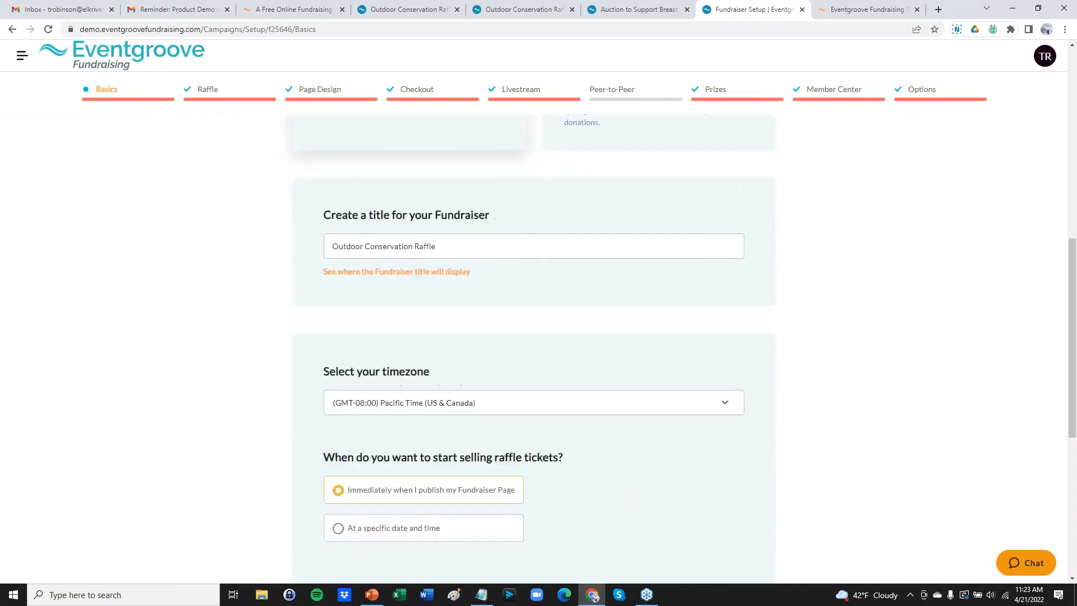
pyautogui.moveTo(469, 200); pyautogui.dragTo(334, 200)
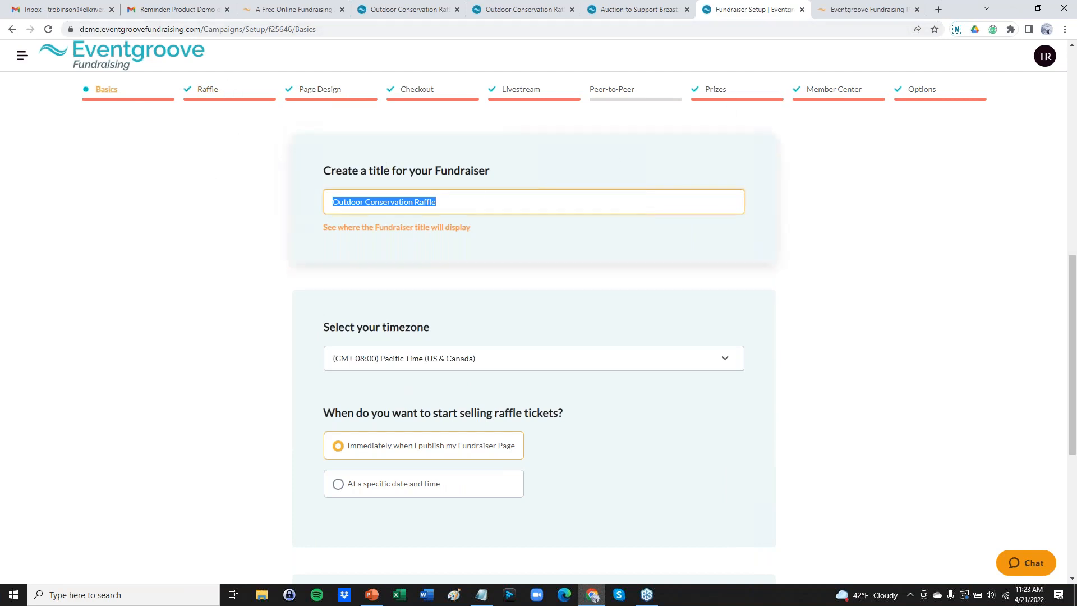
# Step: Open the Raffle setup section and review the entry type, the entries offered per transaction amount and the prize list
pyautogui.click(213, 95)
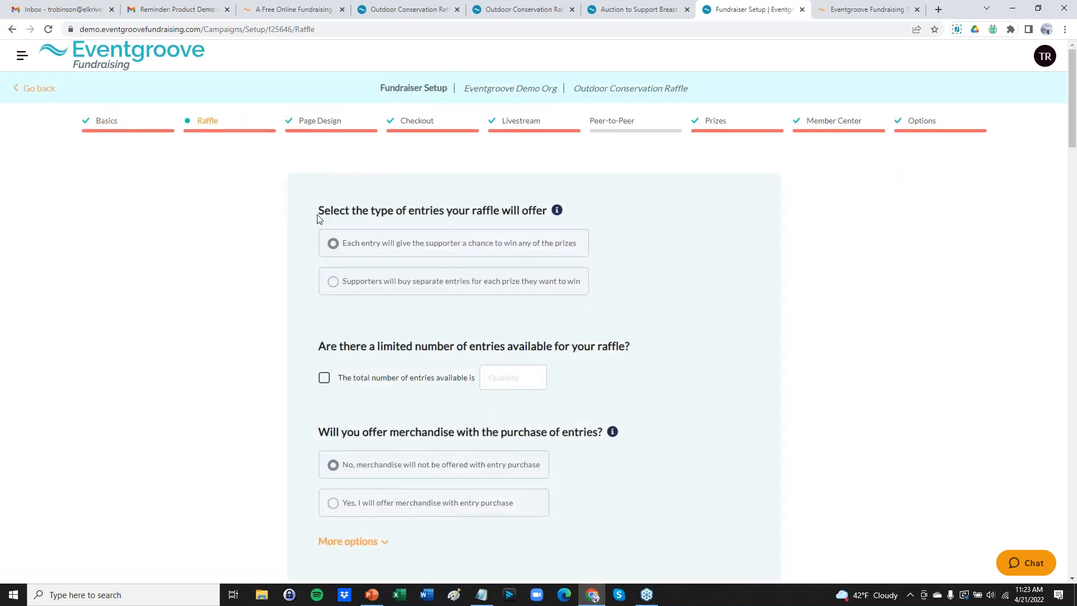
pyautogui.scroll(-7, 301, 264)
pyautogui.scroll(-3, 308, 272)
pyautogui.scroll(2, 403, 228)
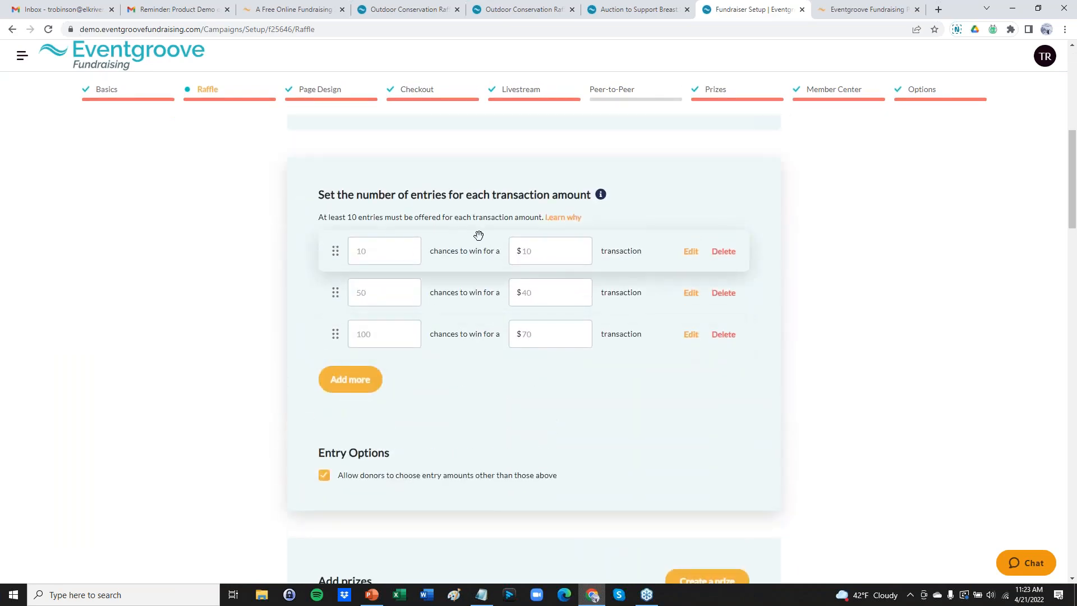
pyautogui.scroll(-7, 478, 235)
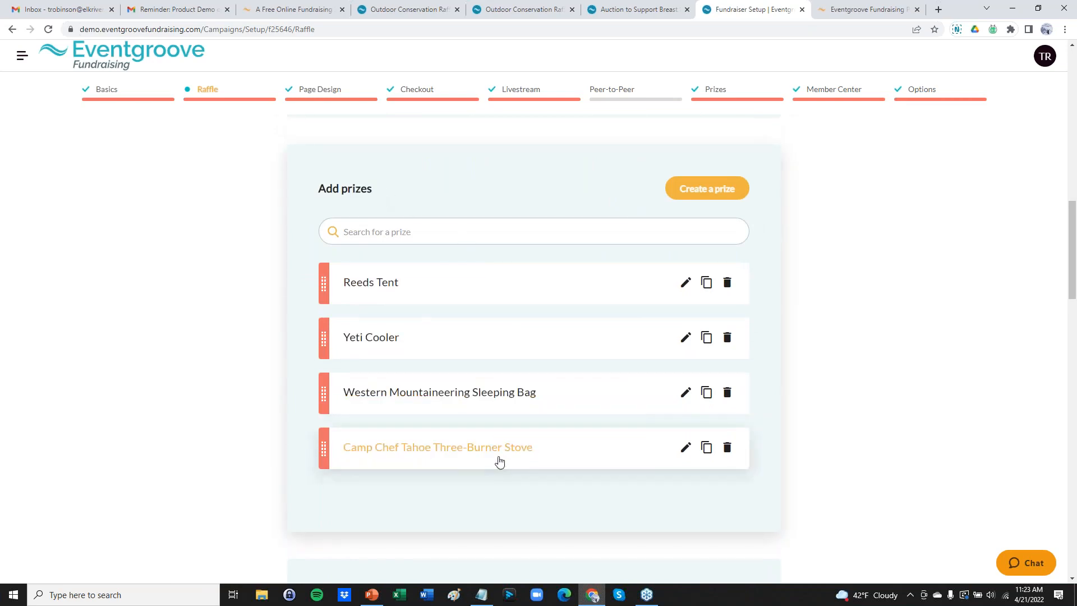
# Step: Review the raffle's prize layout, end and drawing dates, winner drawing method and winner notification settings
pyautogui.scroll(-1, 497, 462)
pyautogui.scroll(-10, 488, 435)
pyautogui.scroll(3, 538, 250)
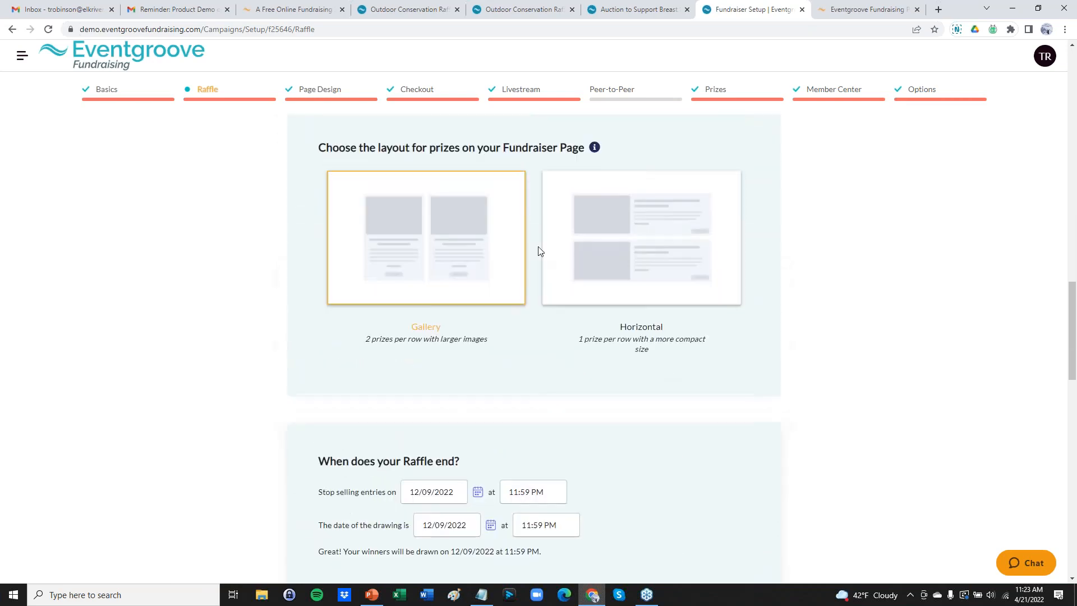
pyautogui.scroll(-5, 680, 276)
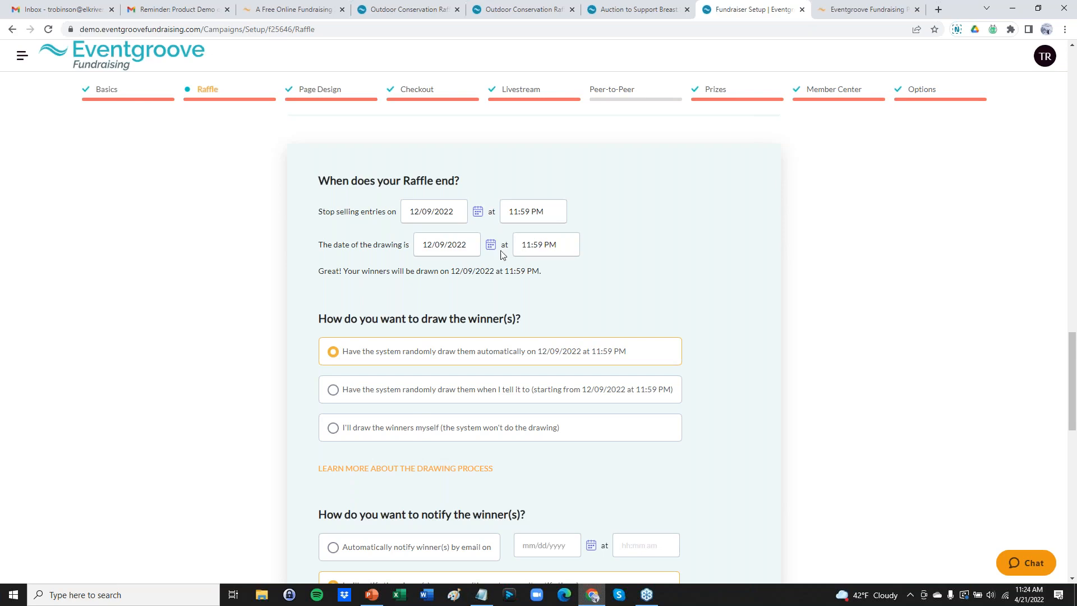
pyautogui.scroll(-2, 445, 429)
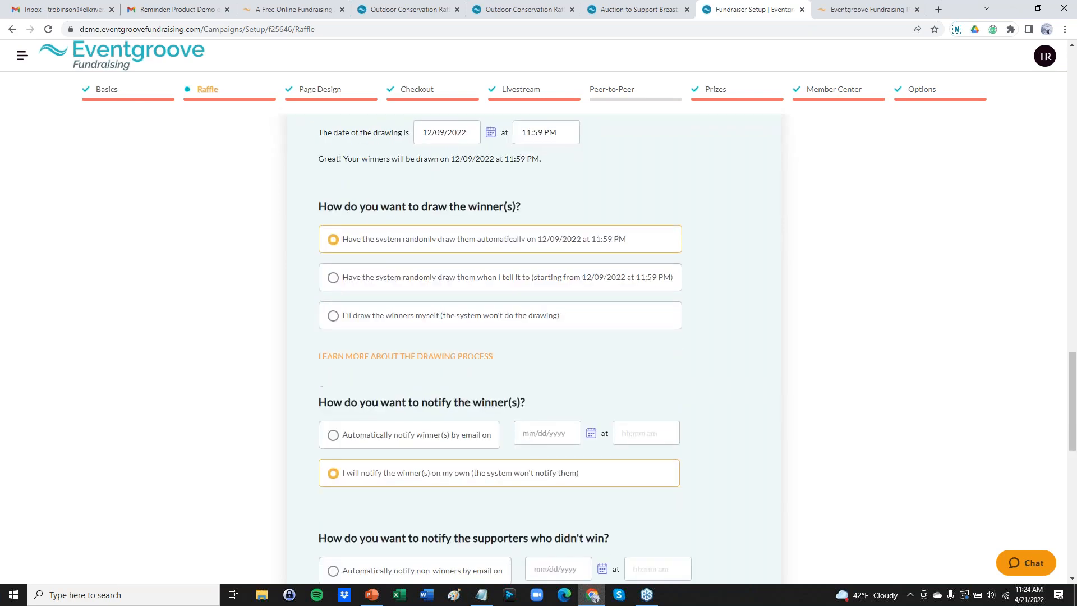
# Step: Open the Page Design section and review its images, page display options, personalized link and custom domain settings
pyautogui.click(329, 93)
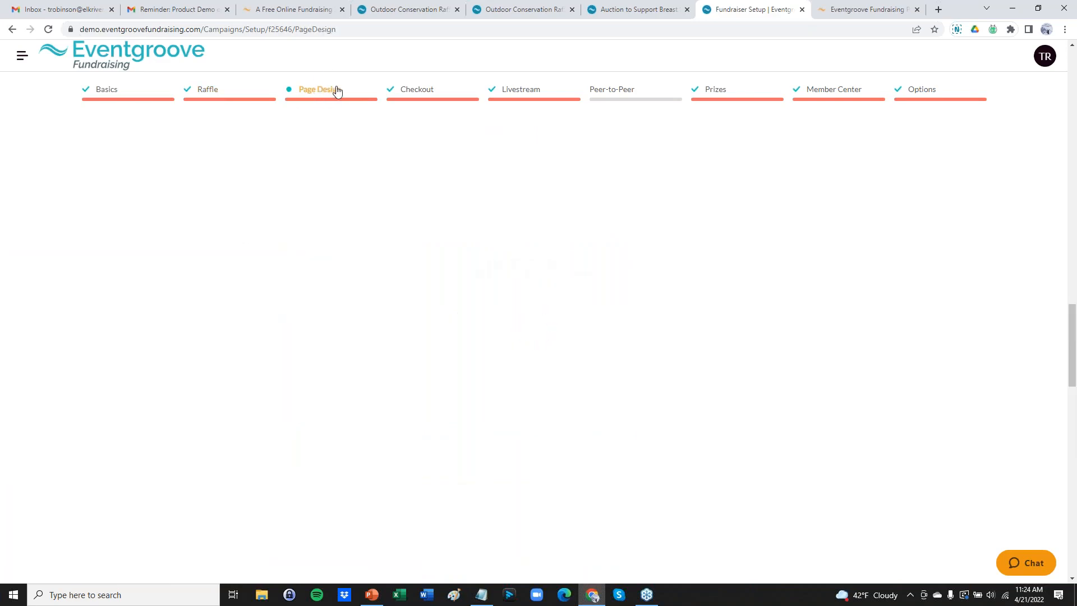
pyautogui.scroll(-10, 437, 259)
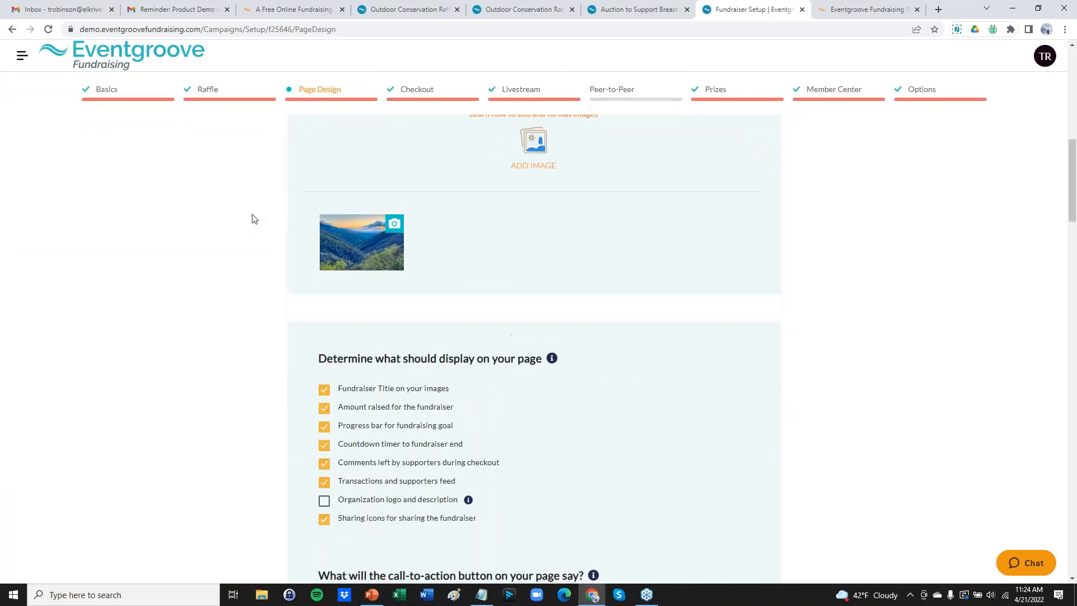
pyautogui.scroll(-16, 255, 218)
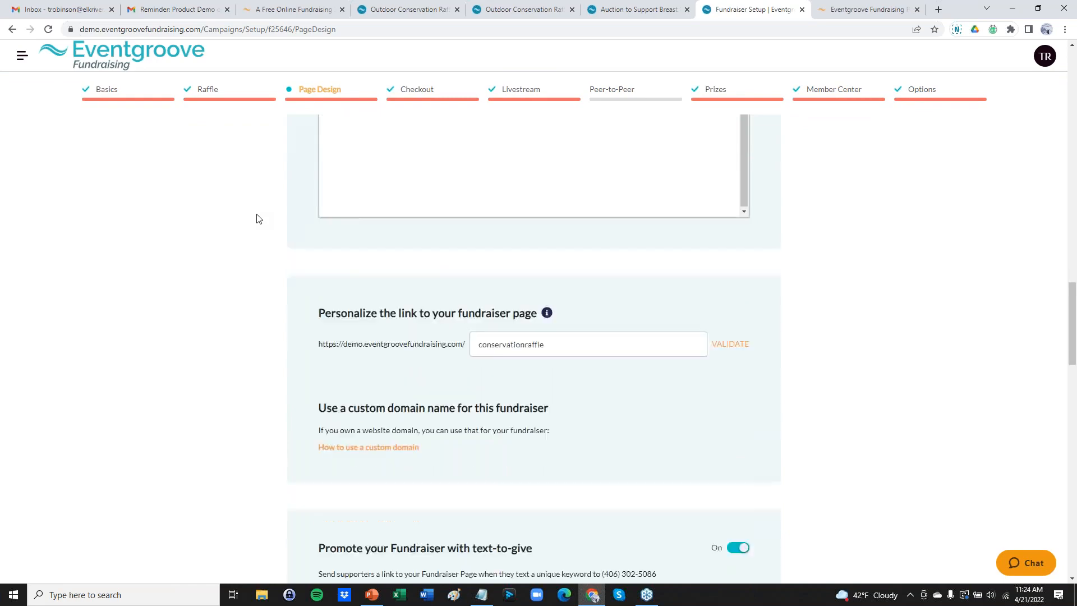
# Step: Examine the text-to-give promotion settings and highlight the fundraiser's keyword PLGCares
pyautogui.scroll(-7, 258, 219)
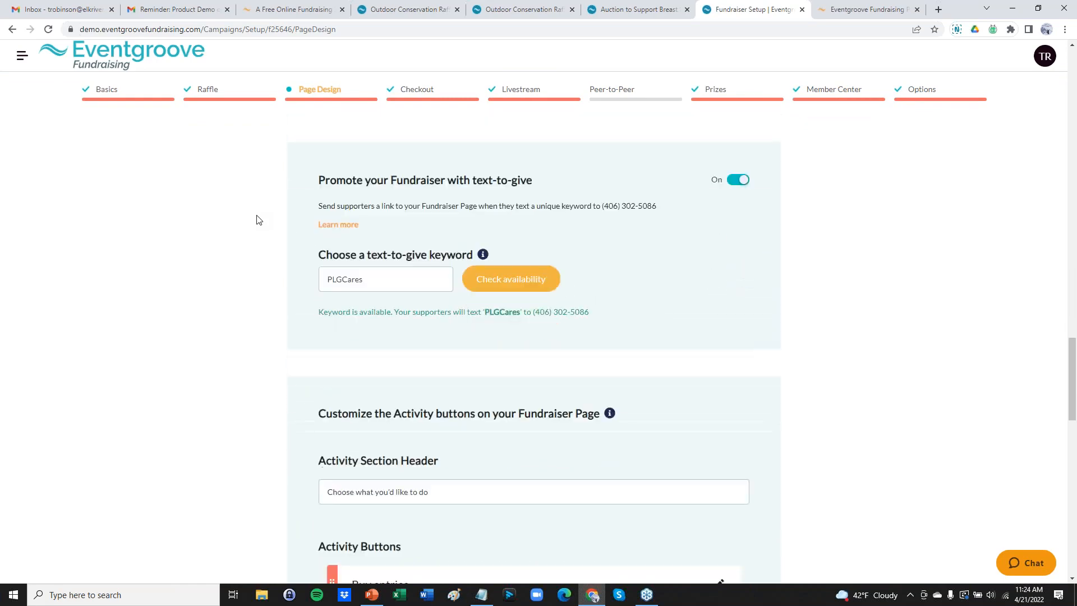
pyautogui.scroll(1, 259, 219)
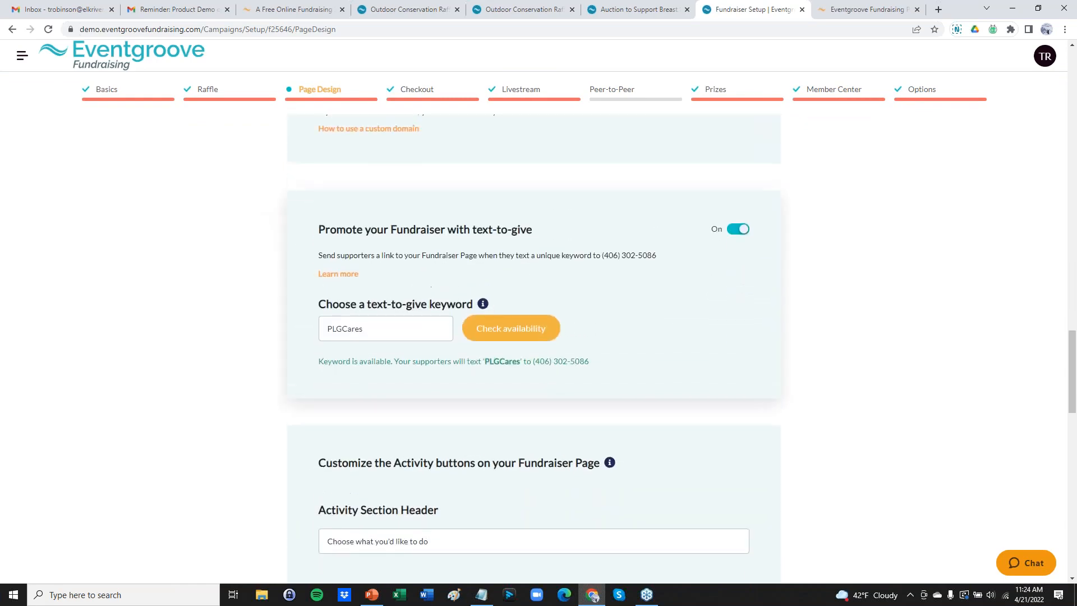
pyautogui.click(389, 324)
pyautogui.moveTo(382, 330); pyautogui.dragTo(320, 330)
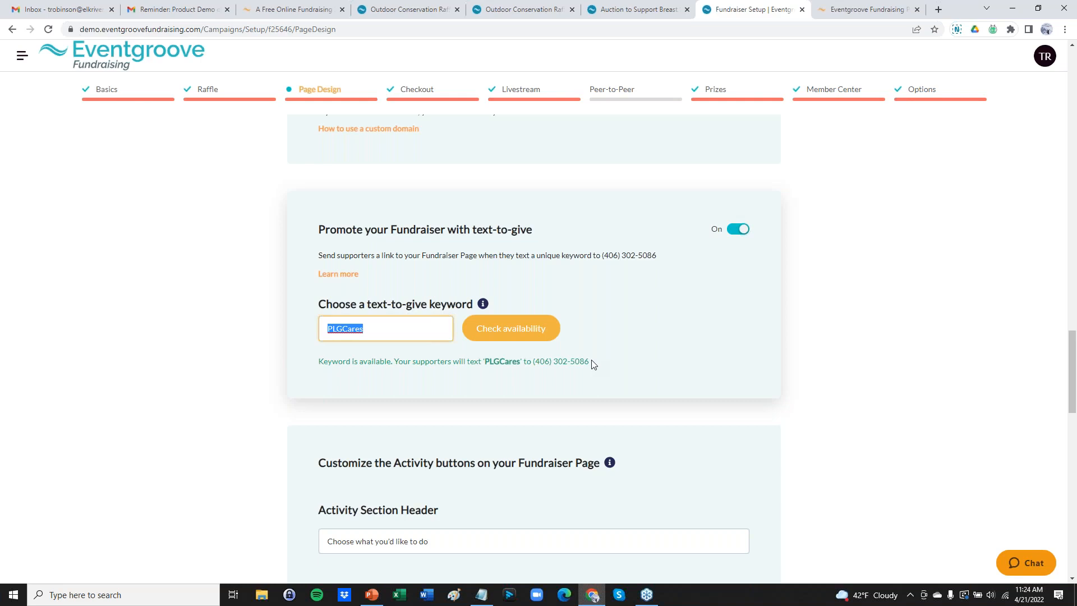
# Step: Review Page Design's top section layout and title alignment choices, and switch to the PowerPoint presentation
pyautogui.scroll(15, 598, 351)
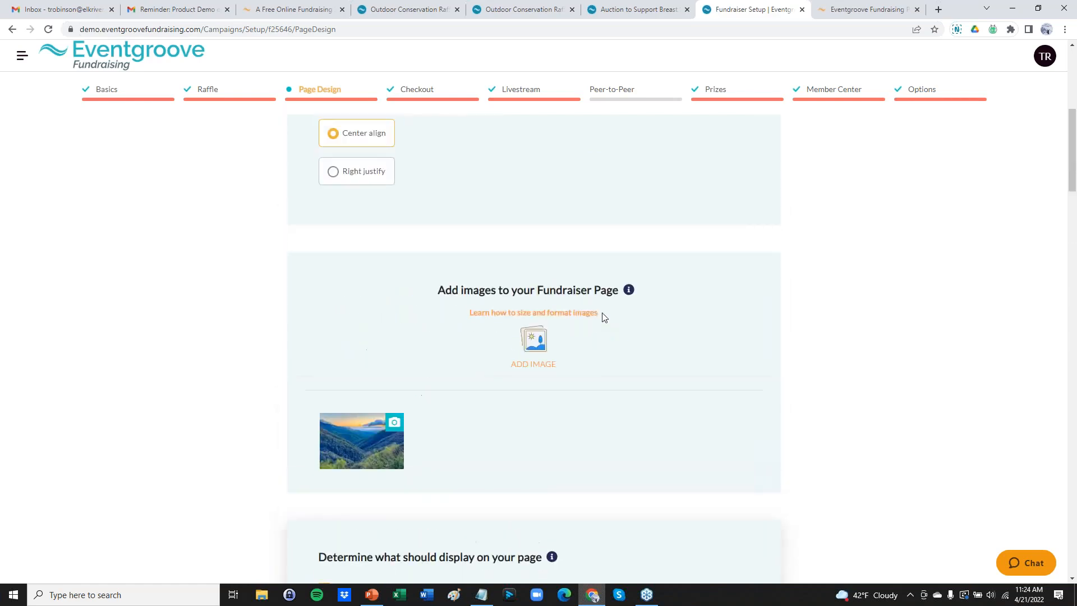
pyautogui.scroll(6, 604, 317)
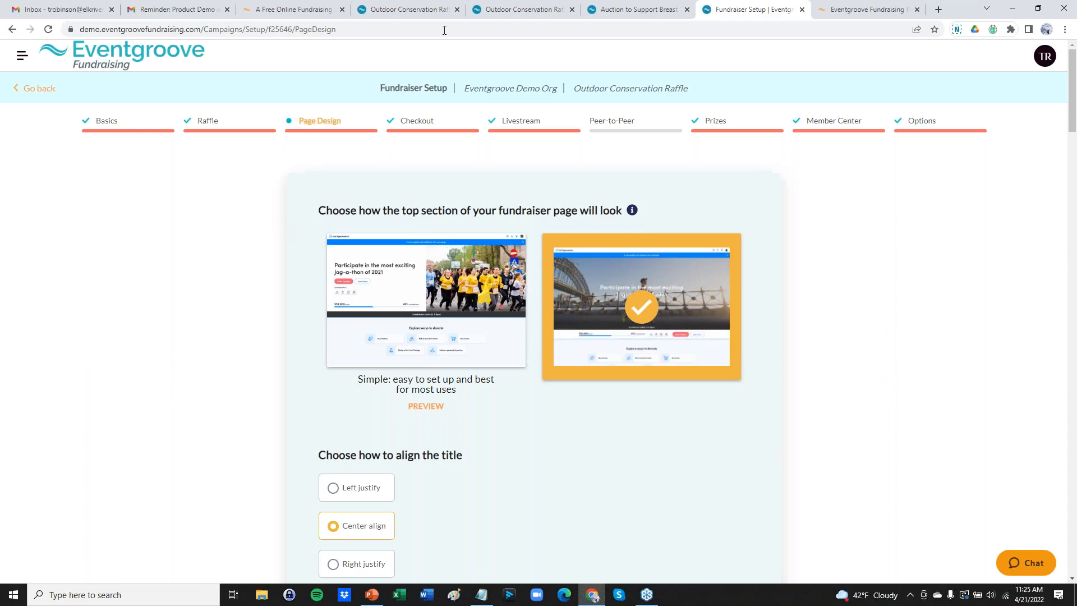
pyautogui.click(372, 595)
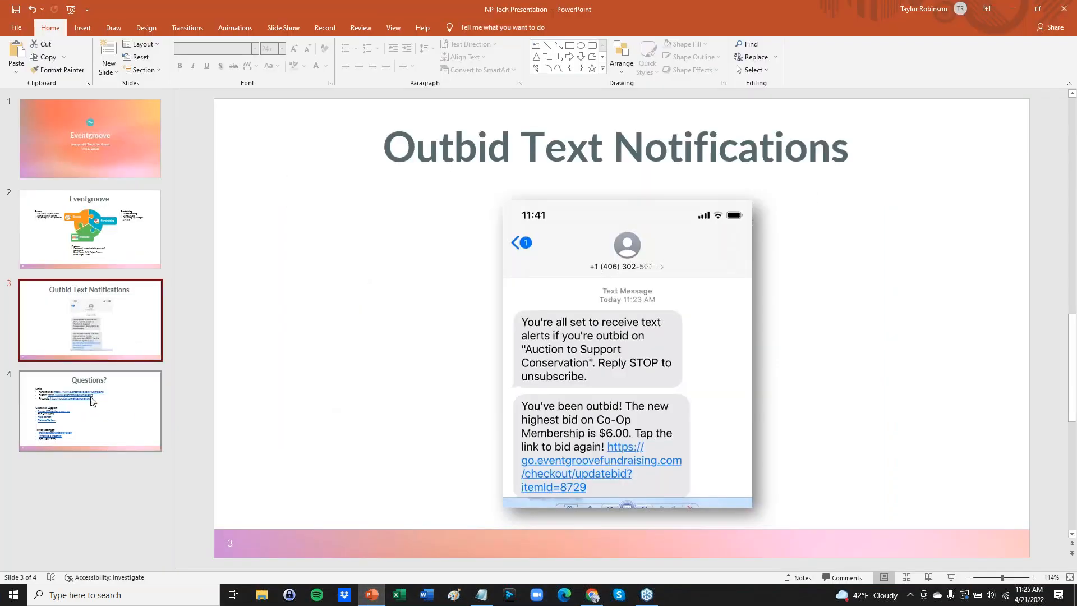
# Step: Show the Questions? slide, and switch to Chrome to present the Eventgroove Fundraising home page
pyautogui.click(92, 408)
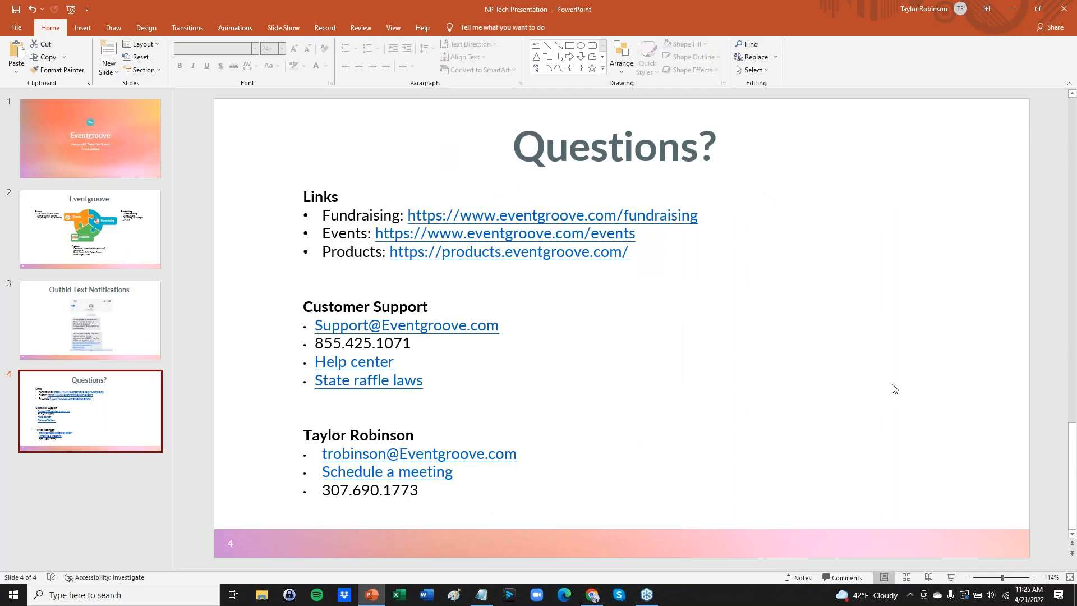
pyautogui.click(893, 388)
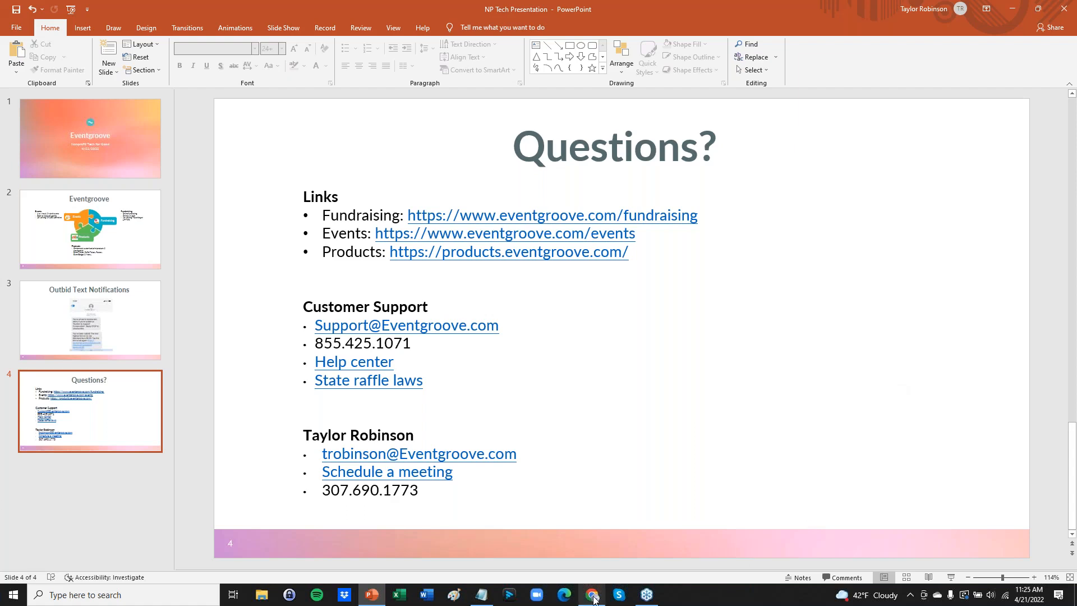
pyautogui.moveTo(594, 599)
pyautogui.click(597, 581)
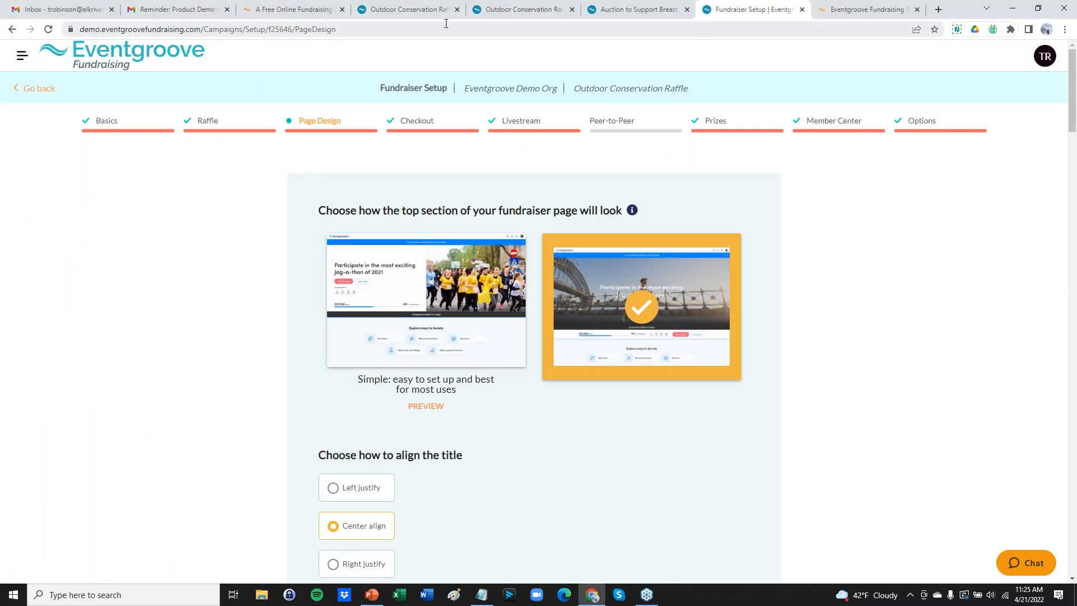
pyautogui.click(303, 9)
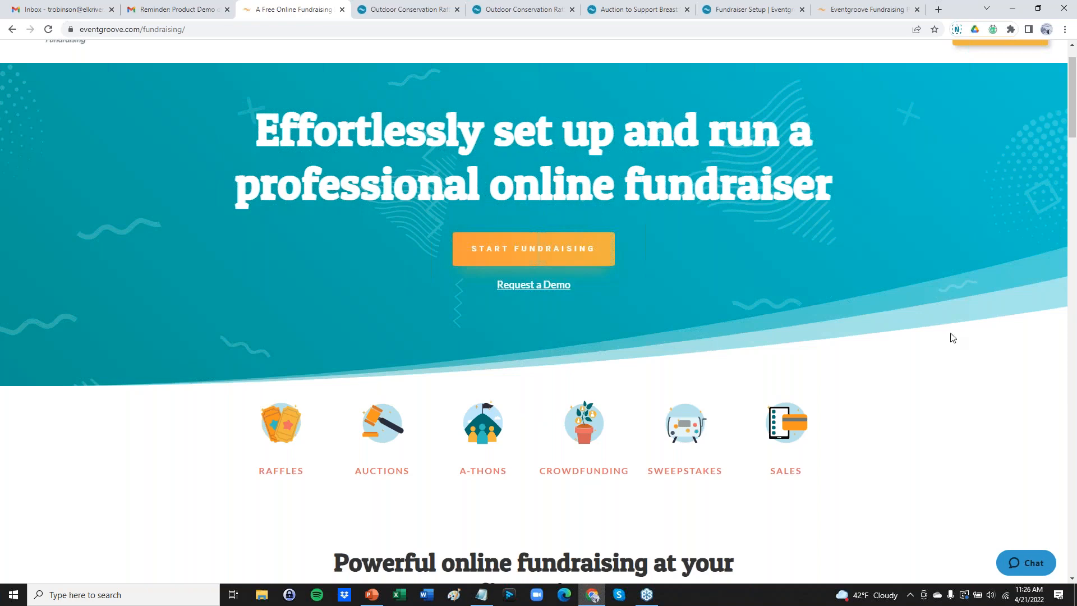
pyautogui.scroll(1, 895, 342)
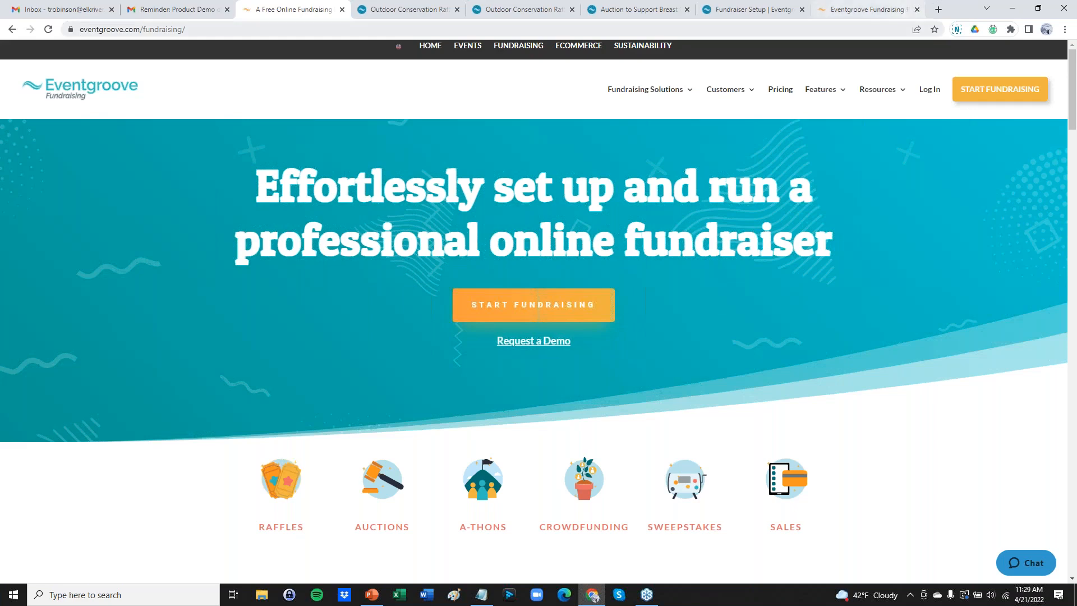
# Step: Leave the fundraiser setup for the Outdoor Conservation Raffle's management page and examine its member, team and fundraiser management options
pyautogui.click(517, 10)
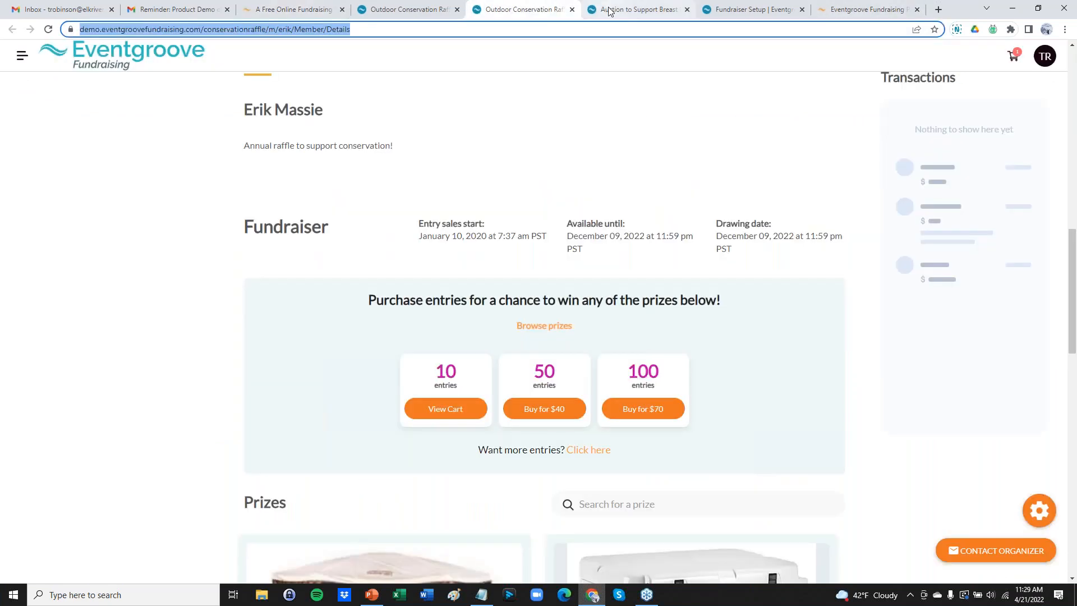
pyautogui.scroll(4, 124, 115)
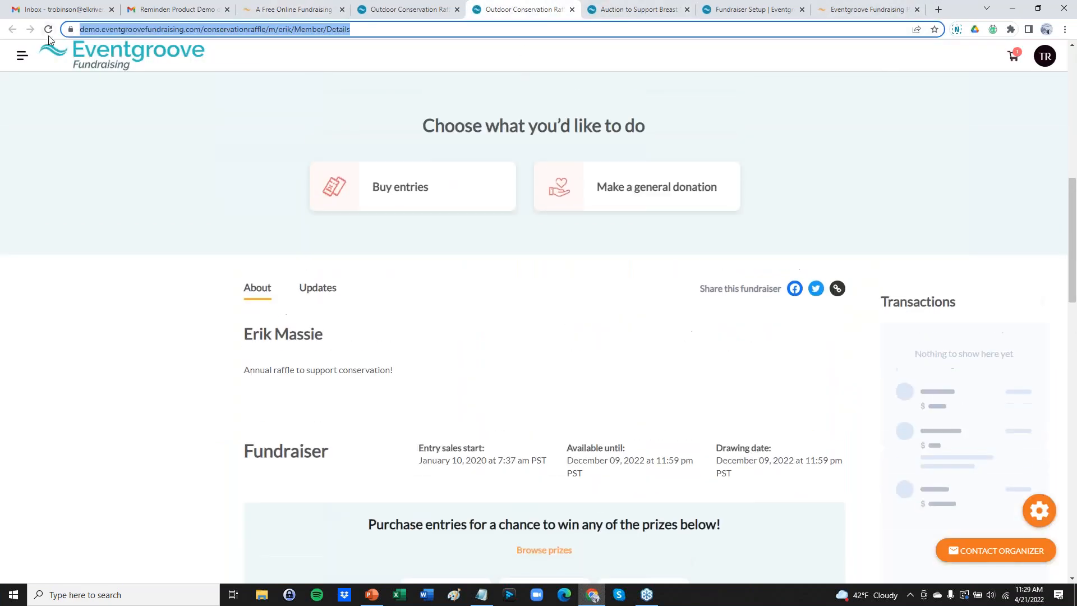
pyautogui.click(629, 11)
pyautogui.click(729, 11)
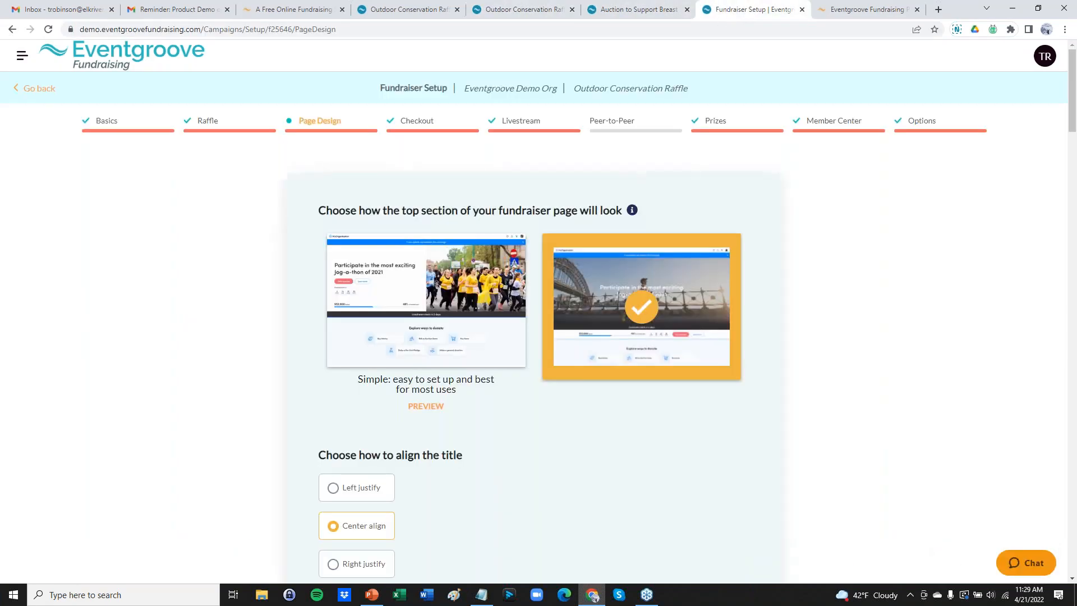
pyautogui.click(56, 94)
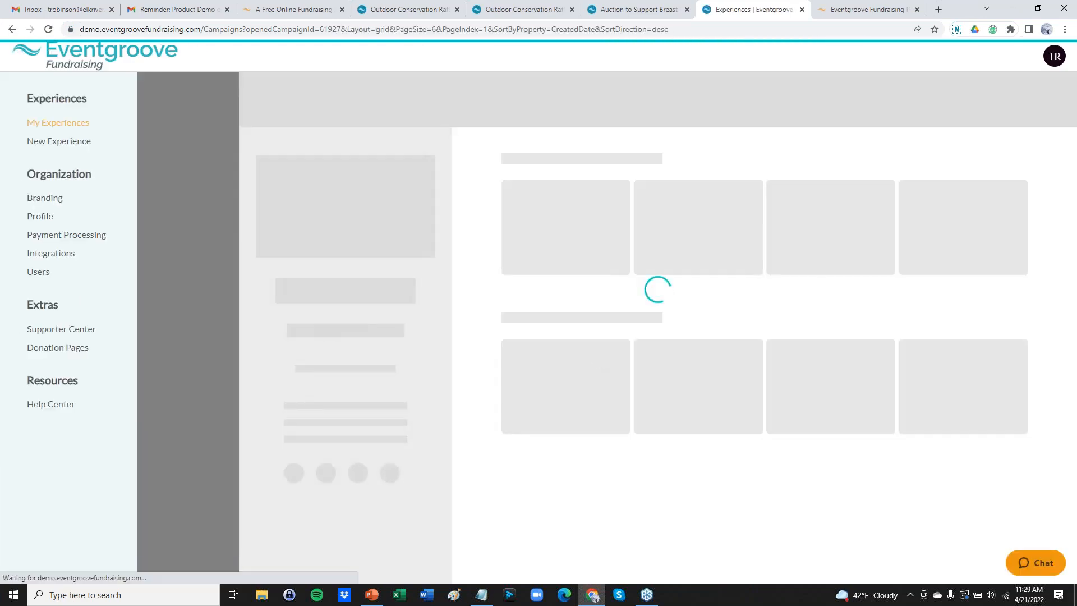
pyautogui.scroll(-5, 698, 331)
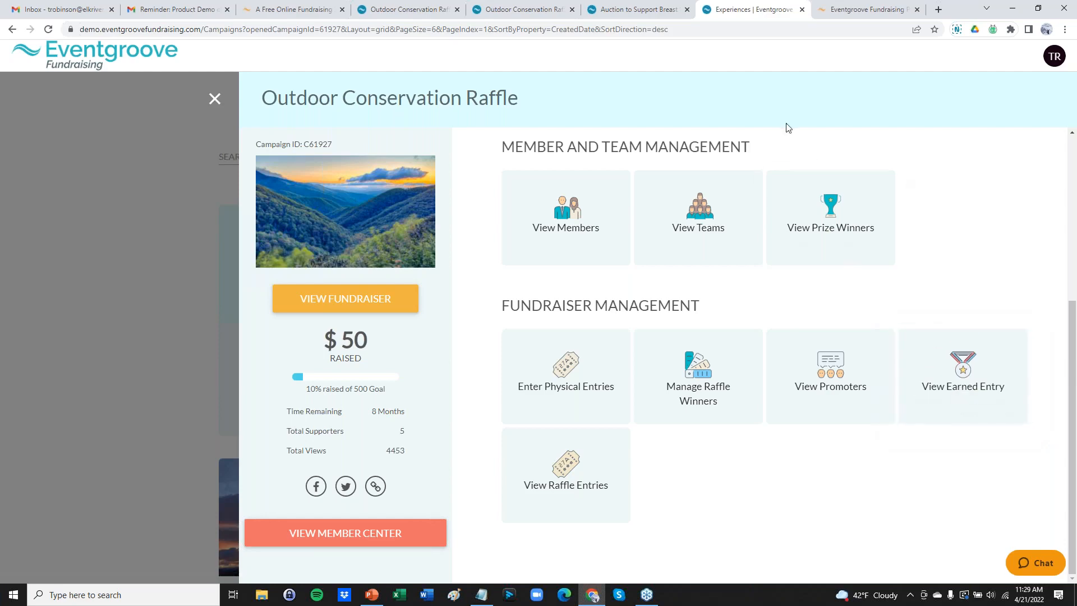
# Step: Review the Auction to Support Breast Cancer Research page, including its banner, bidding dates, auction items and organization section
pyautogui.click(632, 8)
pyautogui.scroll(-10, 547, 354)
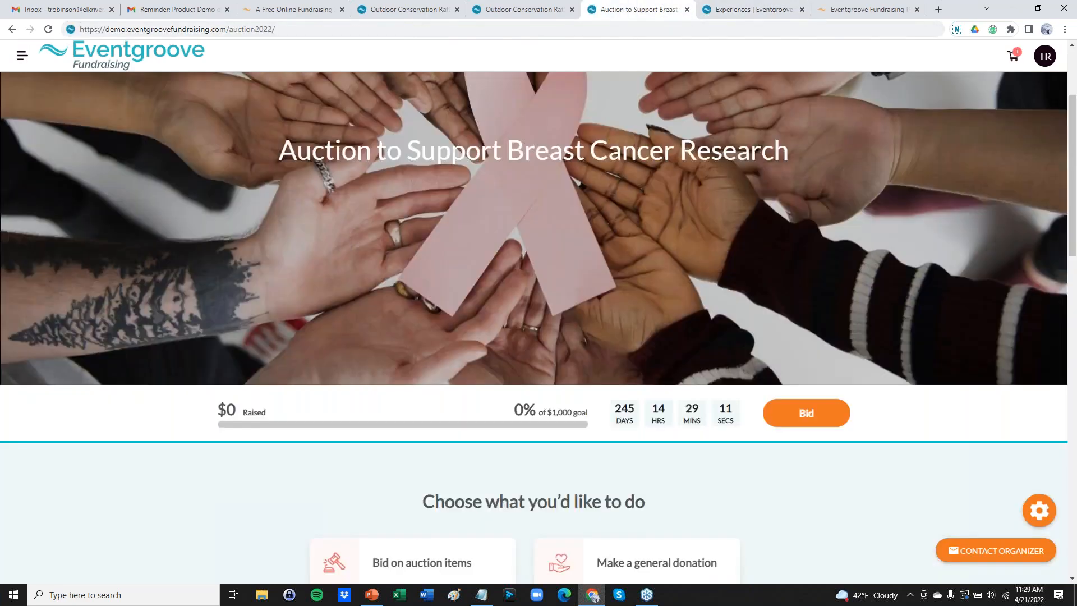
pyautogui.scroll(-1, 223, 344)
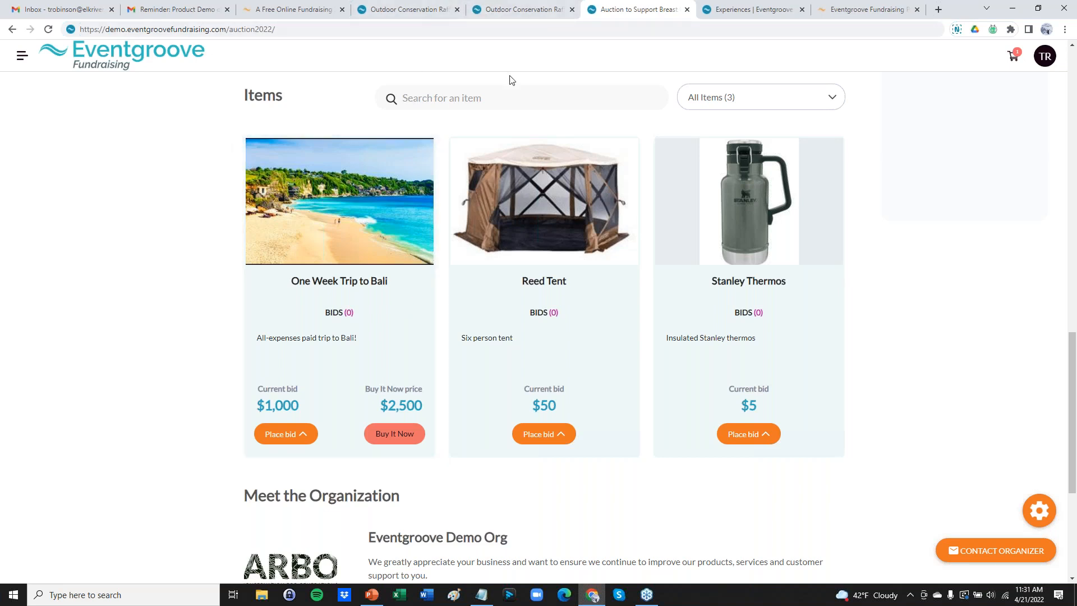
pyautogui.scroll(9, 510, 79)
pyautogui.scroll(7, 512, 173)
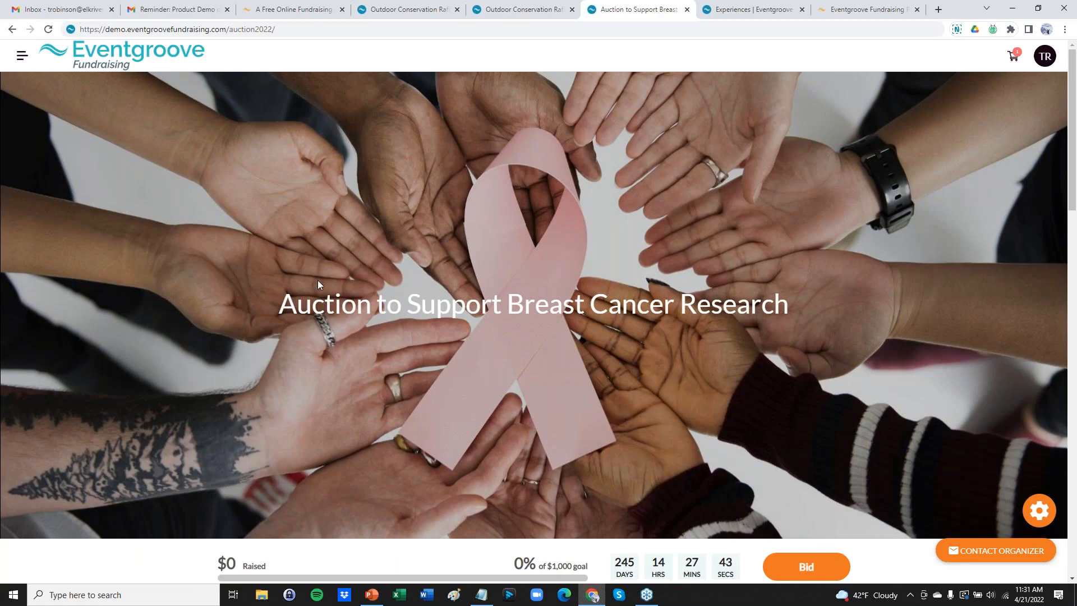
pyautogui.scroll(-12, 318, 280)
pyautogui.scroll(-6, 233, 365)
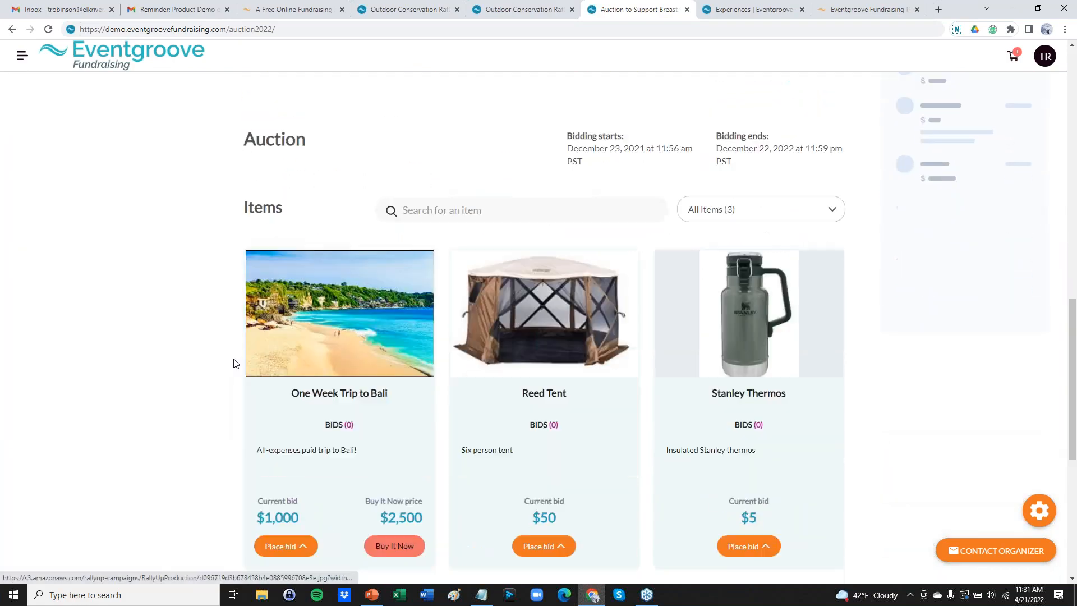
pyautogui.scroll(4, 314, 320)
pyautogui.scroll(1, 314, 320)
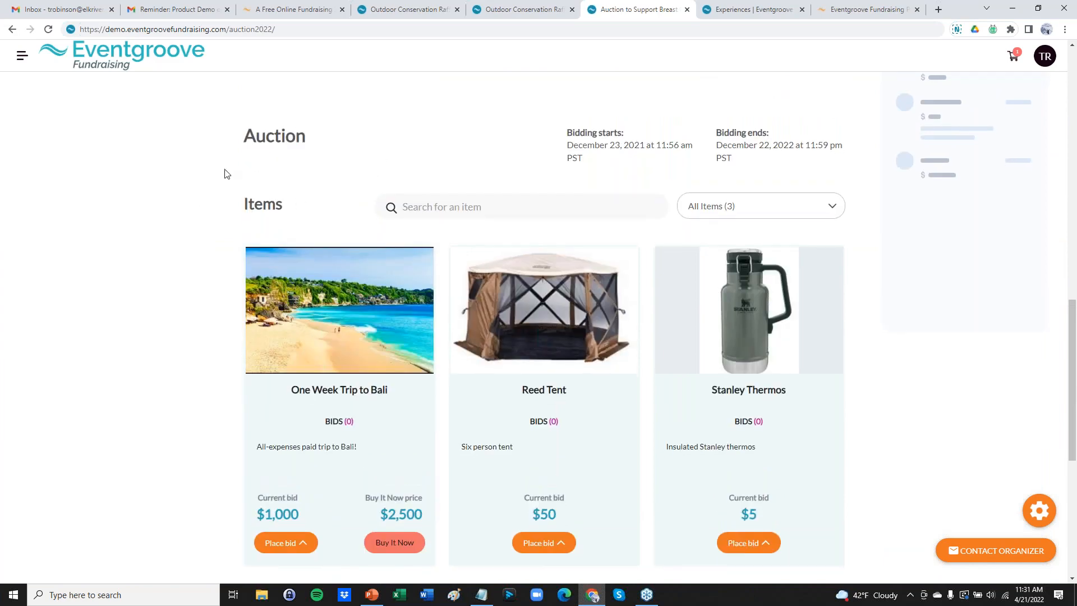
pyautogui.scroll(-4, 261, 401)
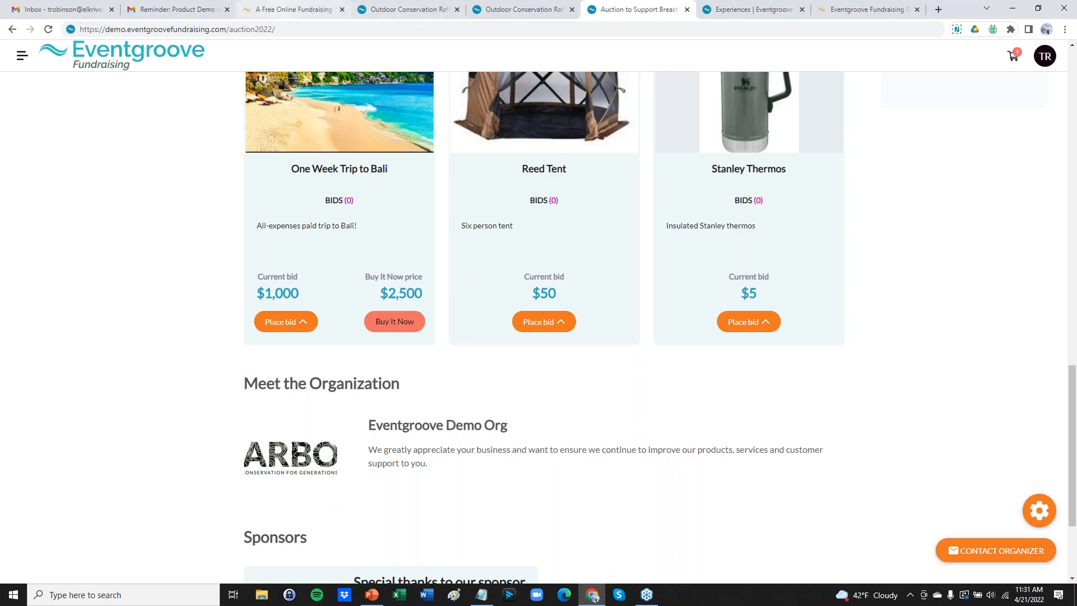
# Step: Switch to the PowerPoint presentation and open the Eventgroove overview slide
pyautogui.click(371, 594)
pyautogui.click(90, 229)
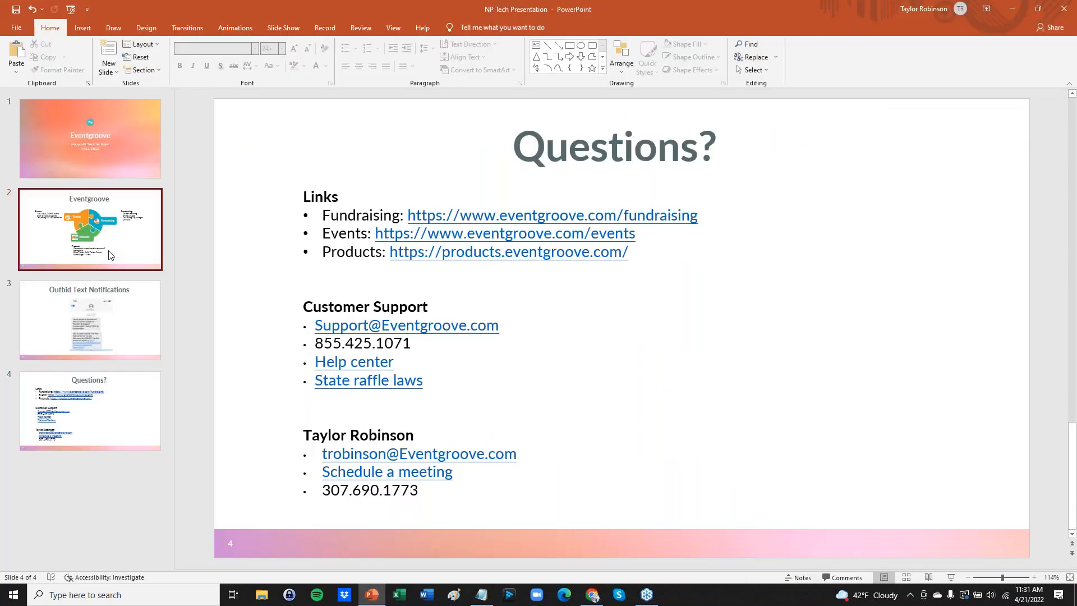